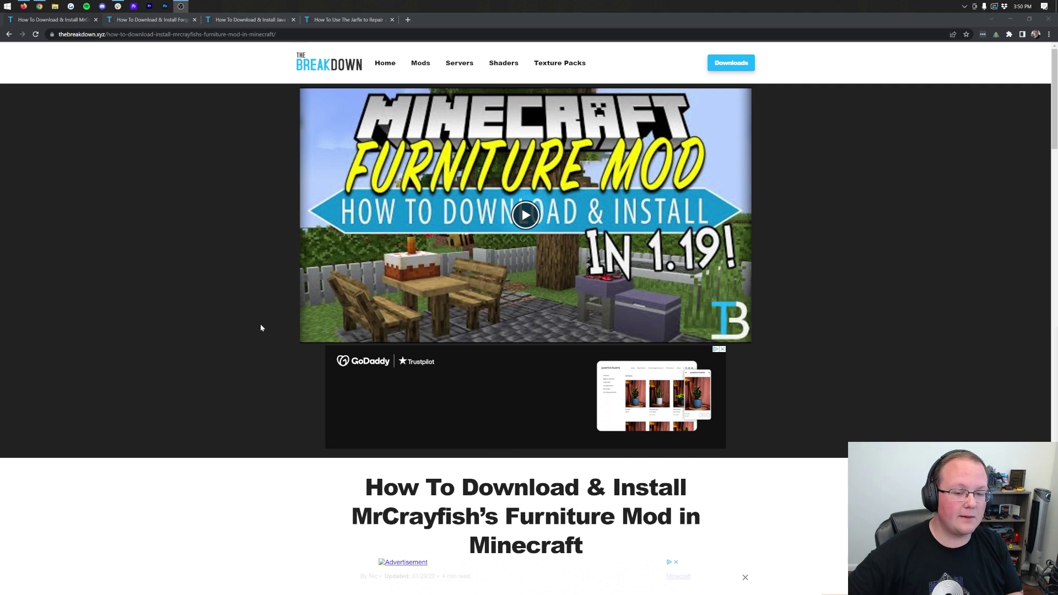
- Follow the guide's link to MrCrayfish's Furniture Mod on CurseForge and download Furniture Mod 7.0.0-pre34 for Minecraft 1.19
scroll(281, 377, "down", 1)
scroll(281, 380, "down", 4)
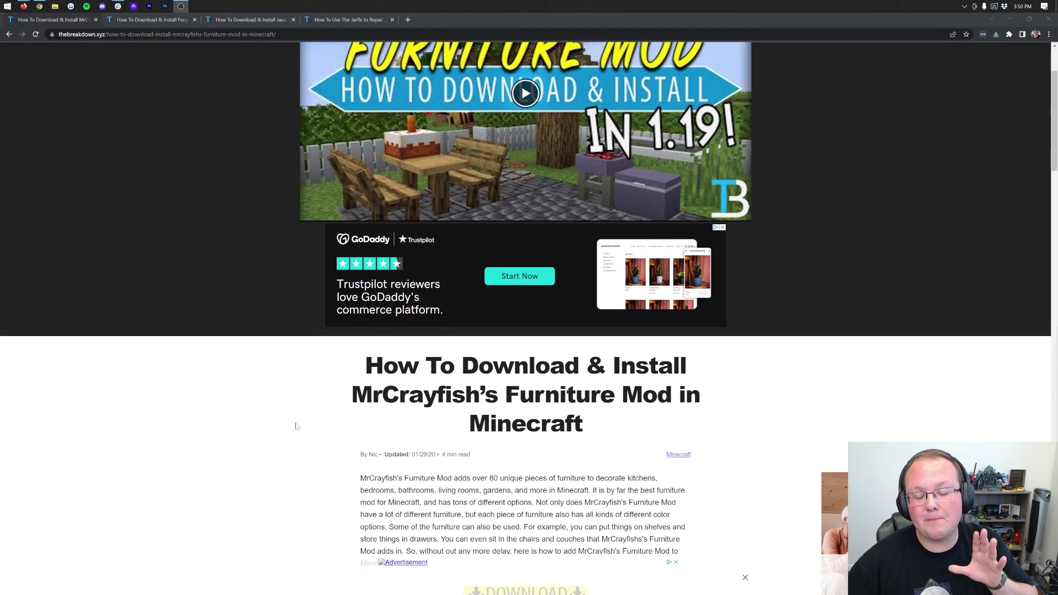
scroll(295, 422, "down", 3)
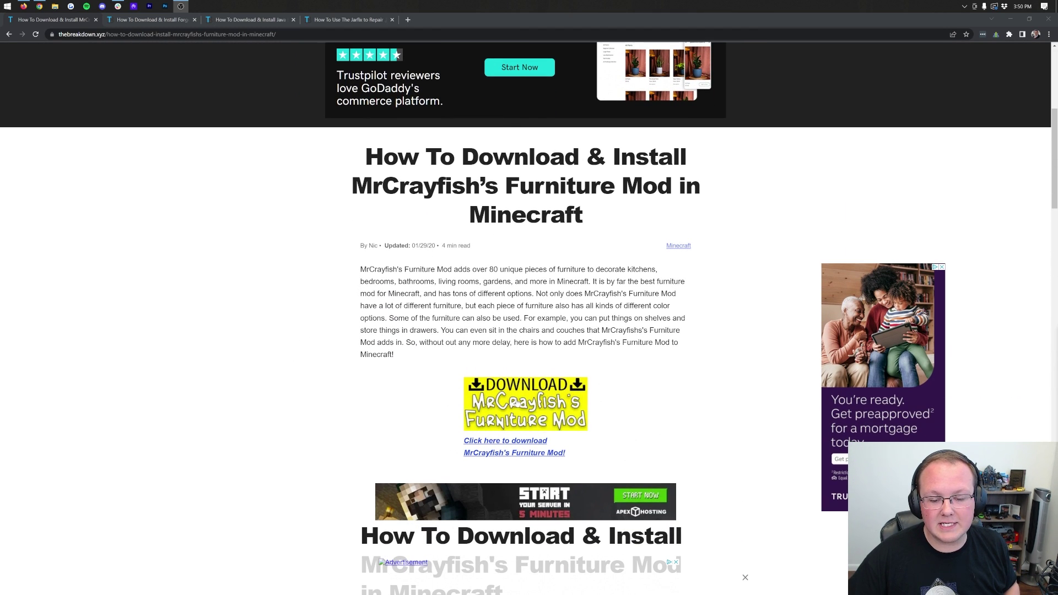
left_click(517, 403)
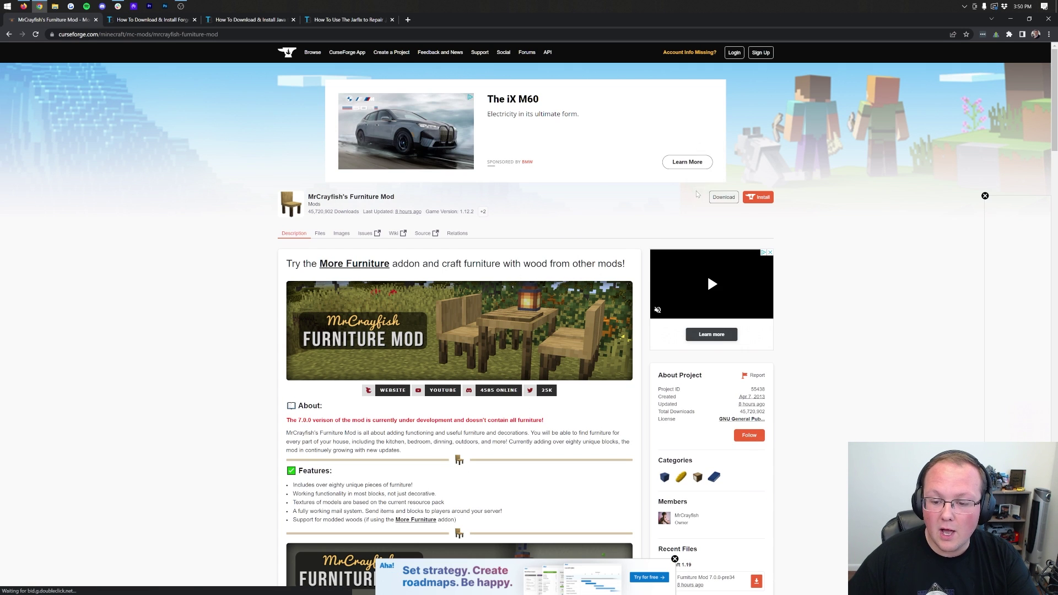
scroll(734, 215, "down", 3)
scroll(735, 215, "down", 2)
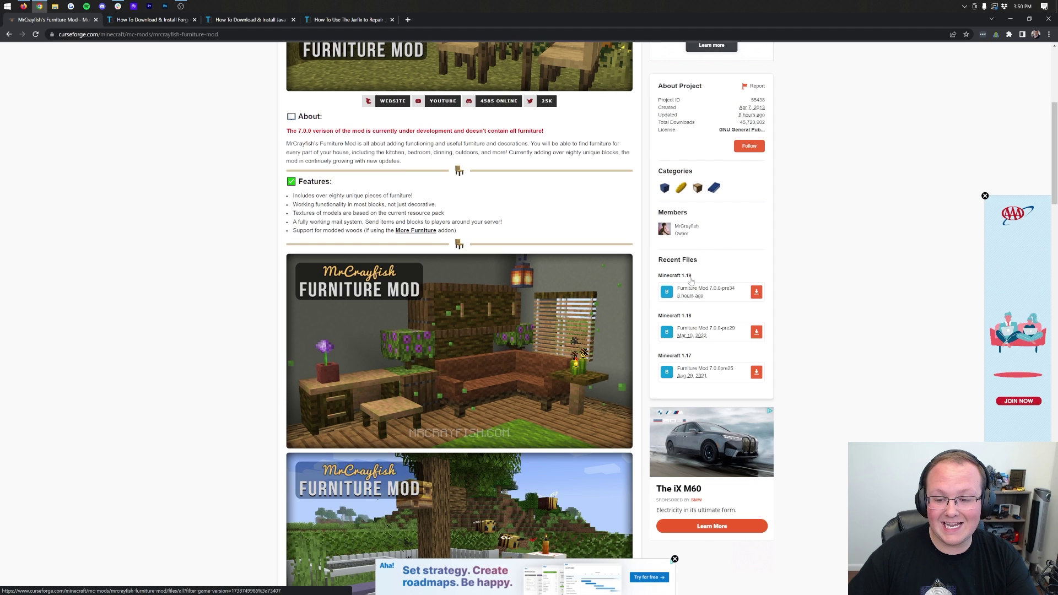
left_click(756, 292)
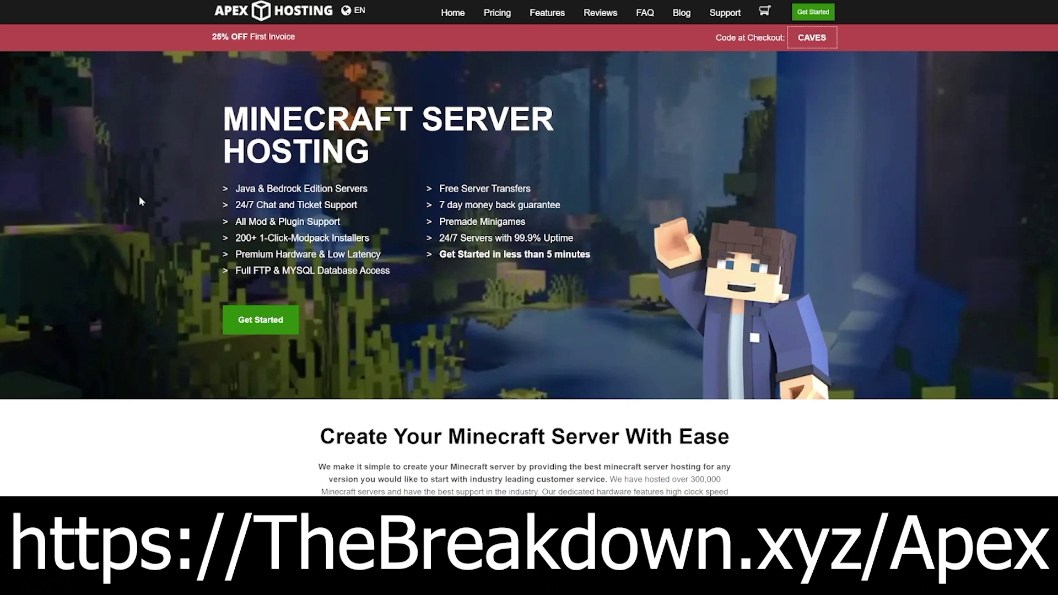
- Examine the Apex Hosting feature list, including hardware and latency, setup time and DDoS protection
left_click_drag(234, 210, 380, 255)
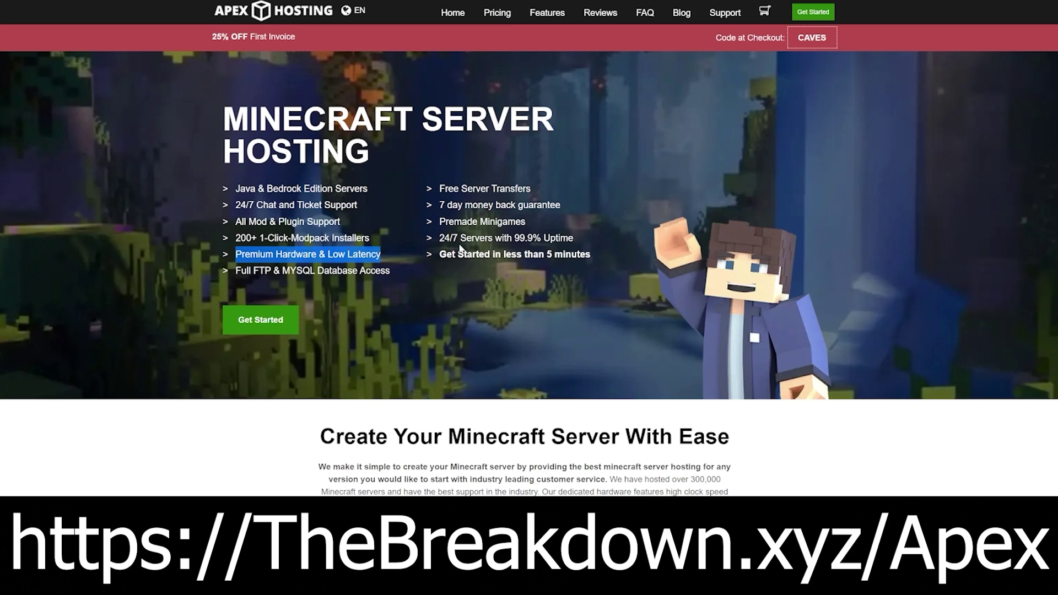
left_click_drag(439, 254, 590, 255)
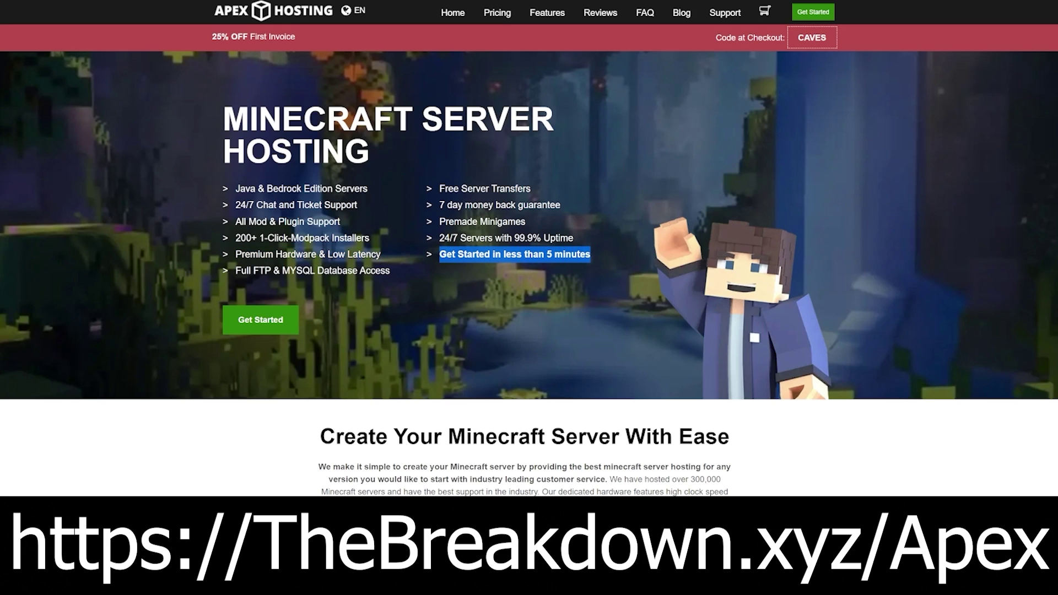
scroll(567, 315, "down", 6)
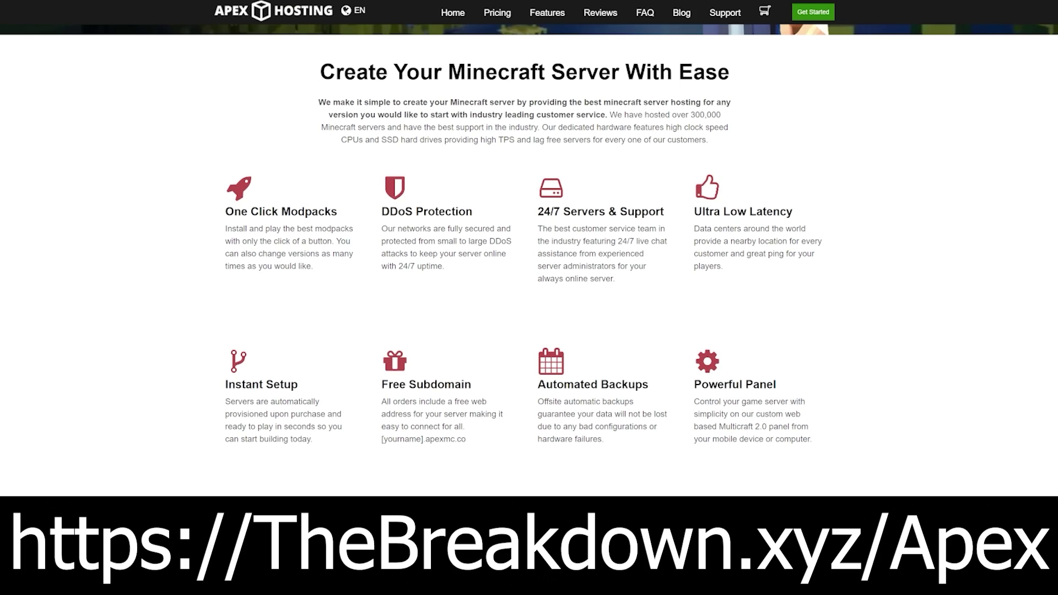
left_click_drag(382, 241, 408, 253)
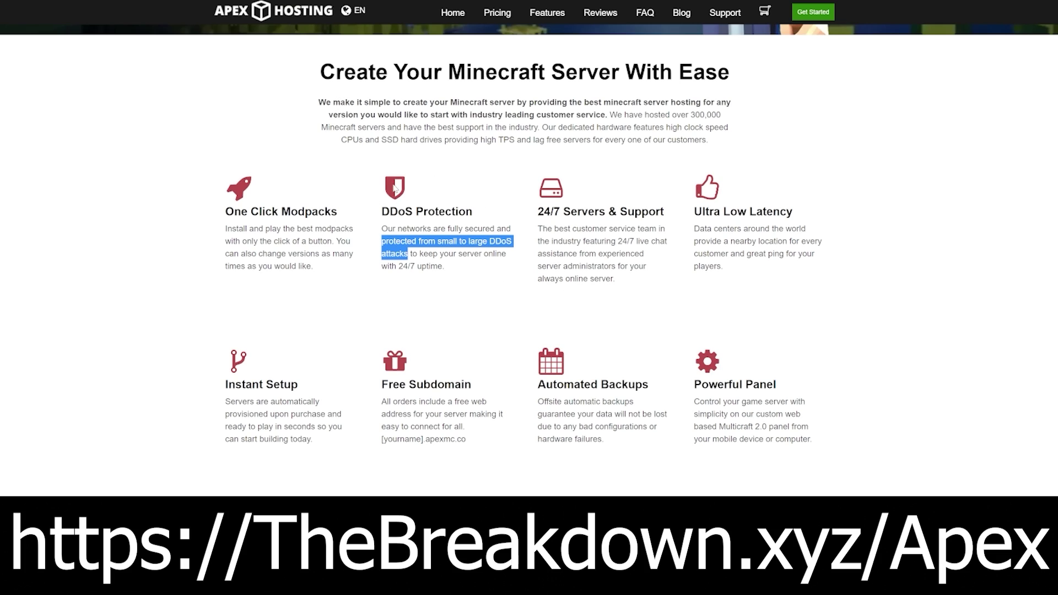
left_click(630, 314)
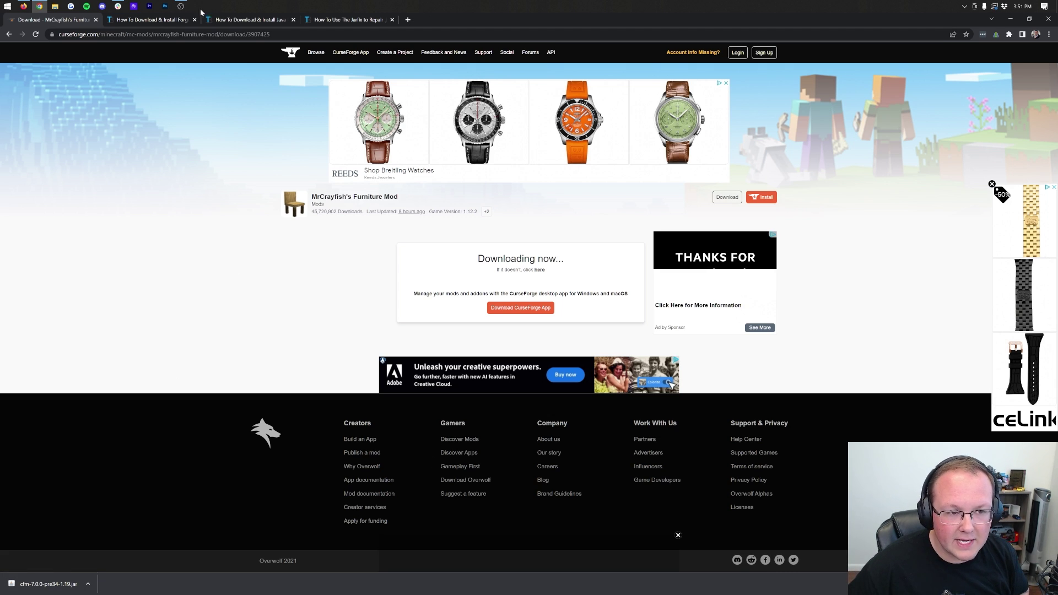
- Go to the Forge installation guide and follow its download link to the Minecraft Forge downloads page
left_click(130, 20)
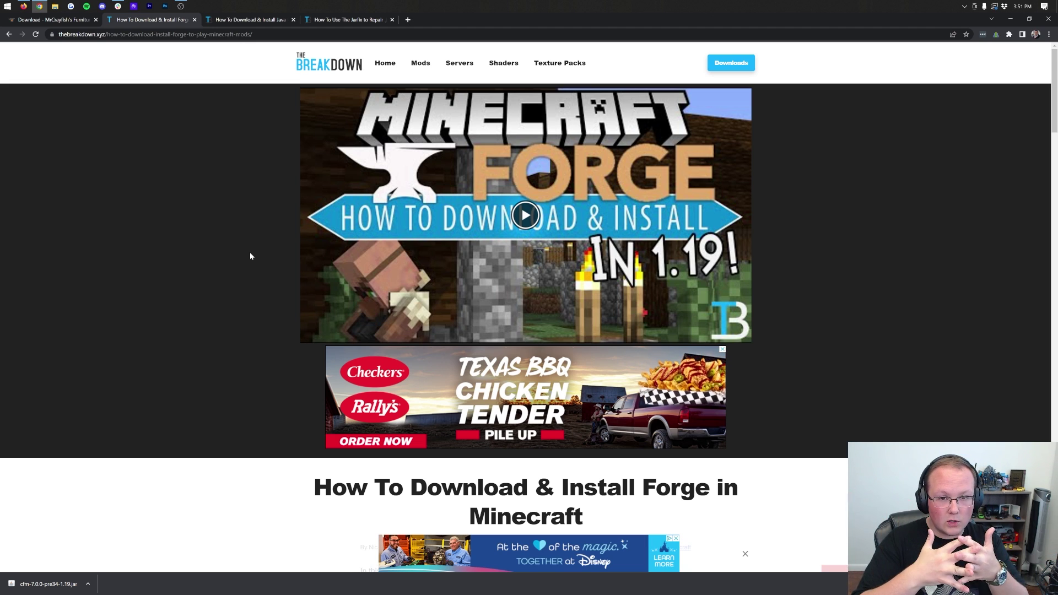
scroll(250, 256, "down", 4)
scroll(250, 255, "down", 5)
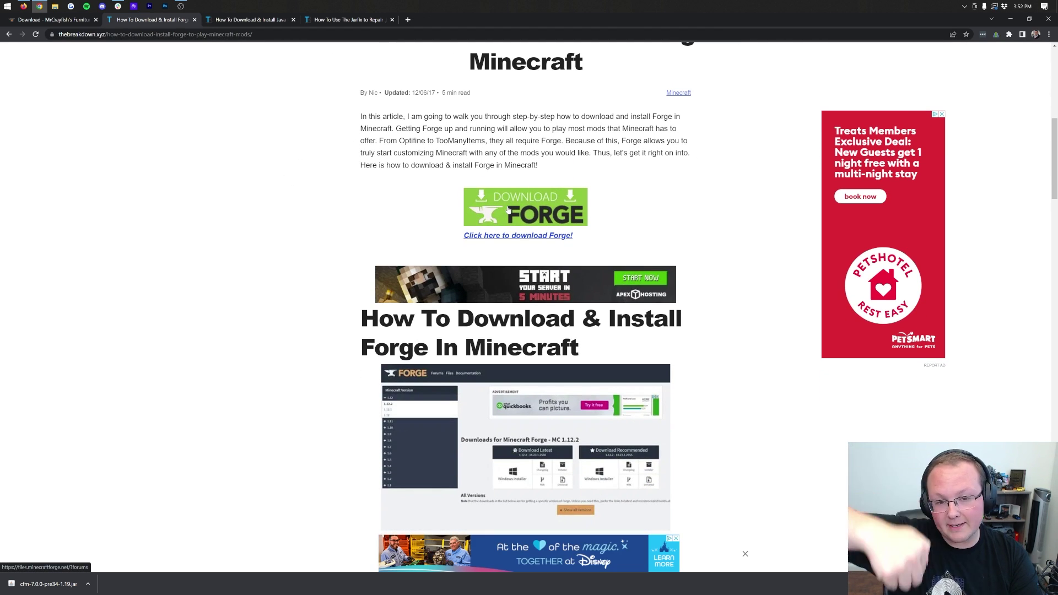
scroll(508, 211, "up", 1)
scroll(508, 211, "down", 2)
scroll(508, 212, "up", 2)
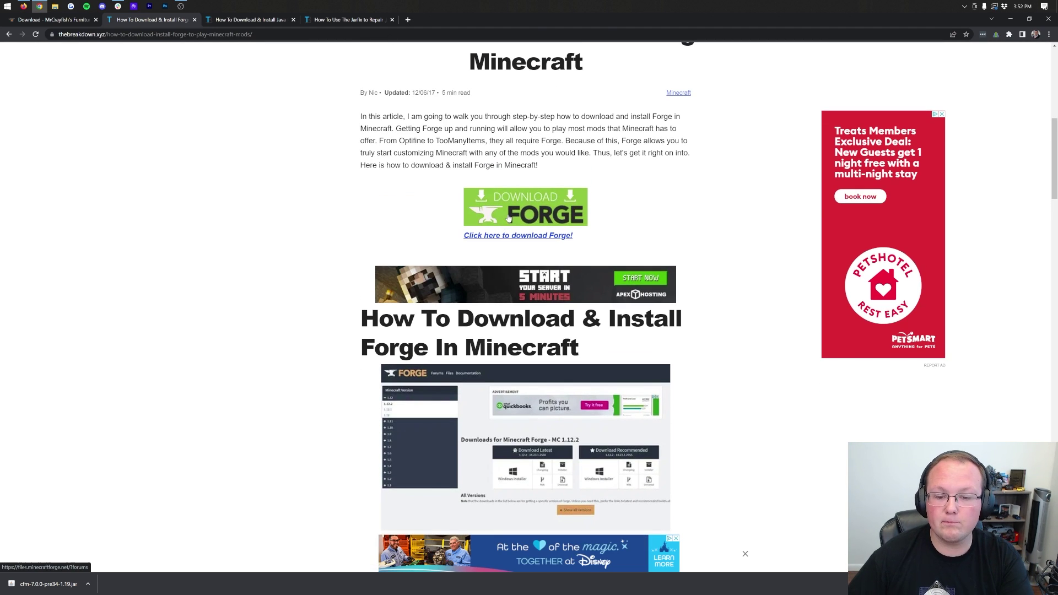
left_click(517, 223)
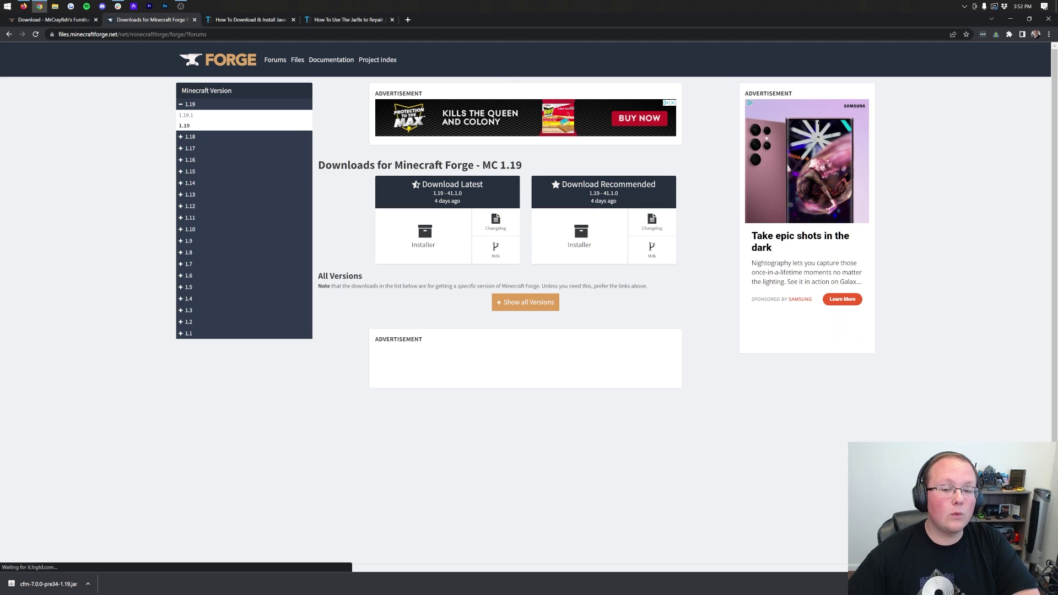
- Choose Minecraft version 1.19.1 and download the latest Forge installer, skipping the advertisement page
left_click_drag(483, 166, 522, 166)
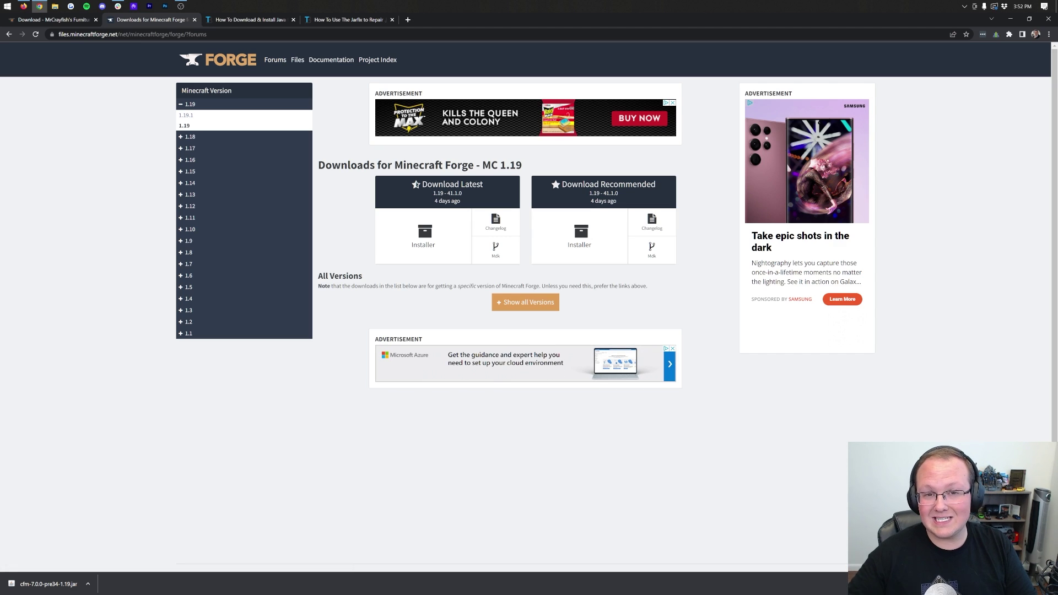
left_click(186, 116)
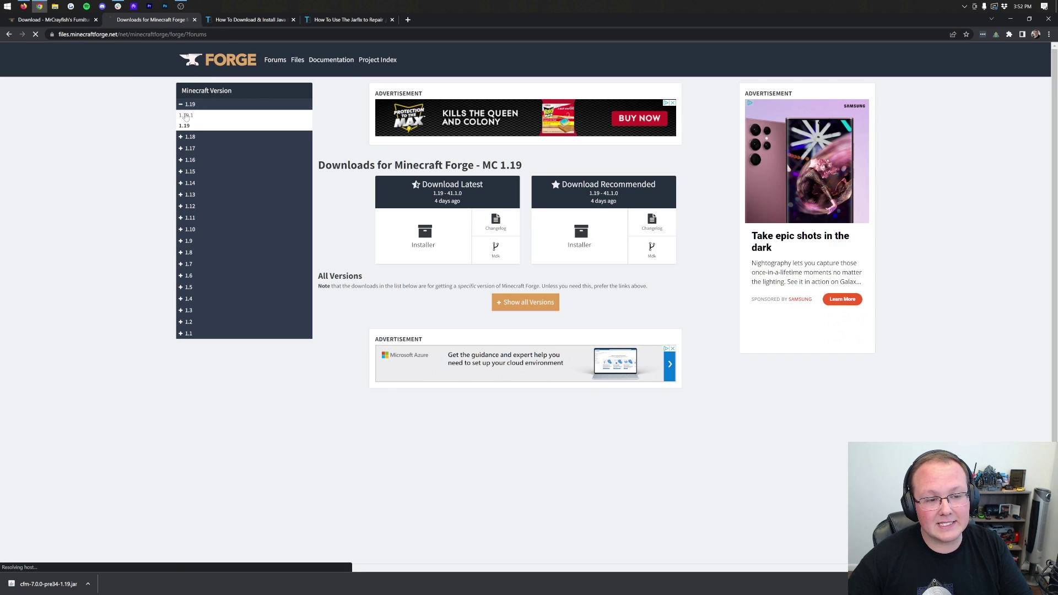
left_click_drag(481, 165, 545, 167)
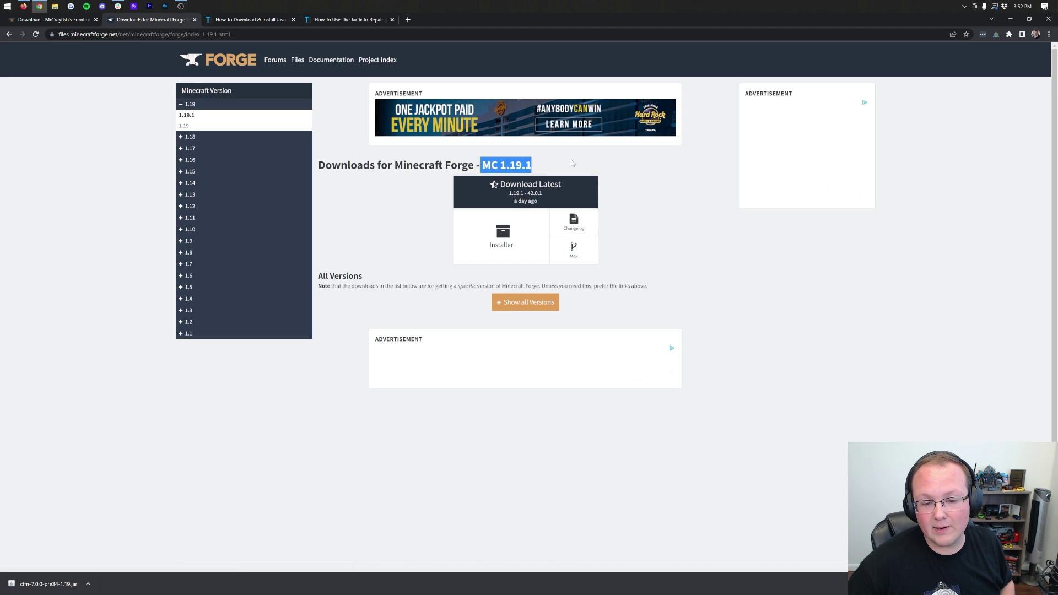
left_click(544, 167)
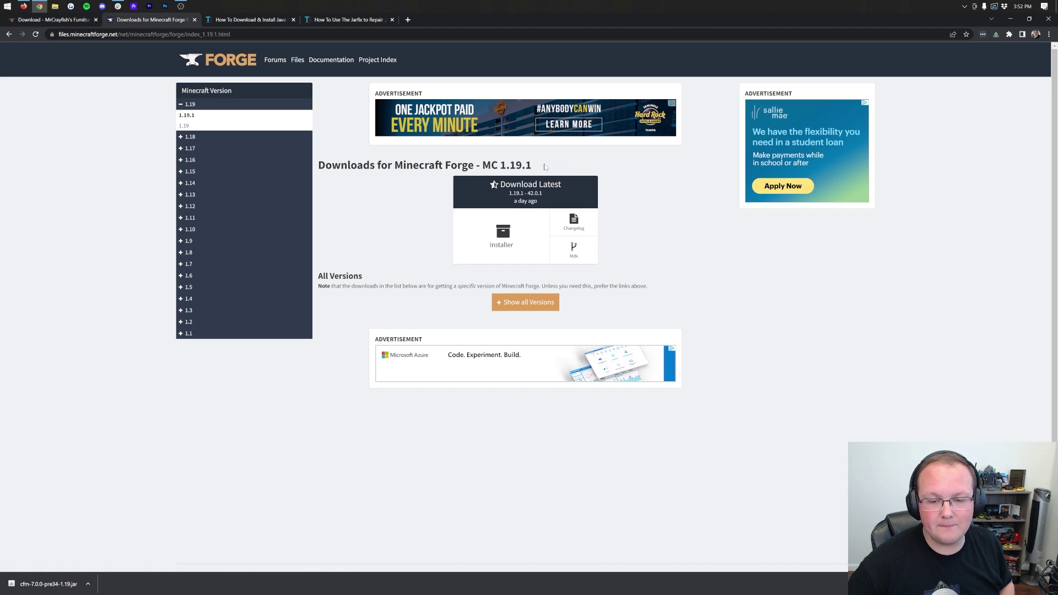
left_click(519, 223)
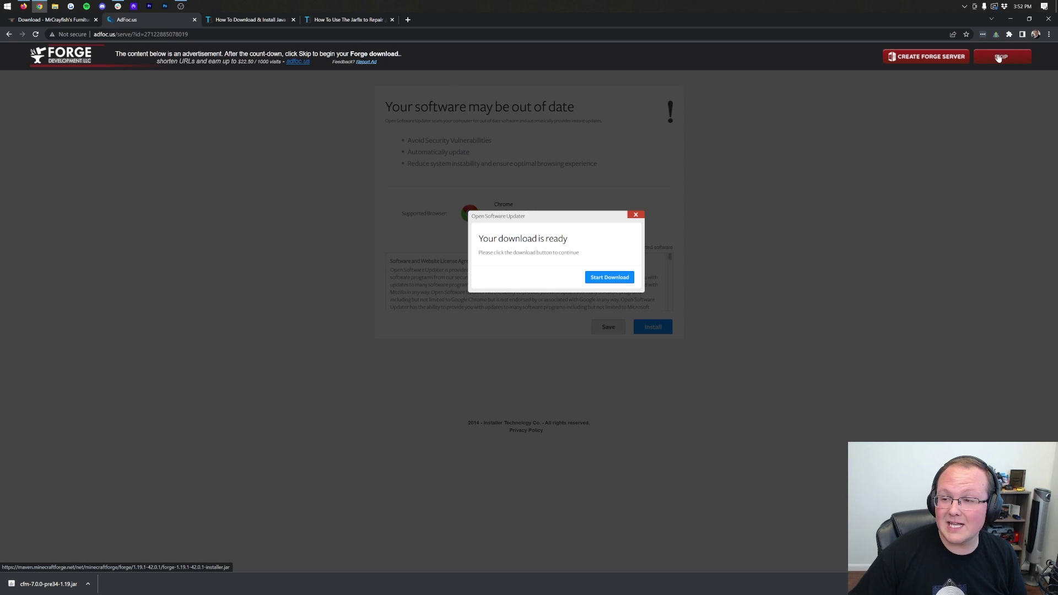
left_click(999, 62)
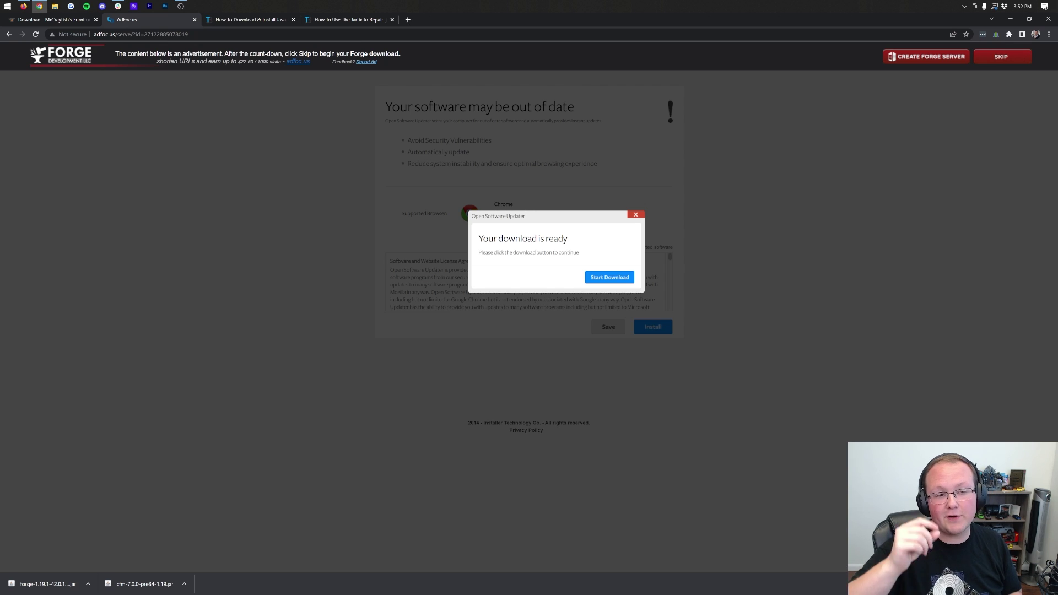
- Bring up the Java guide in the browser, minimize the browser, and search Windows for the Downloads folder to open it
left_click(234, 22)
left_click(1009, 20)
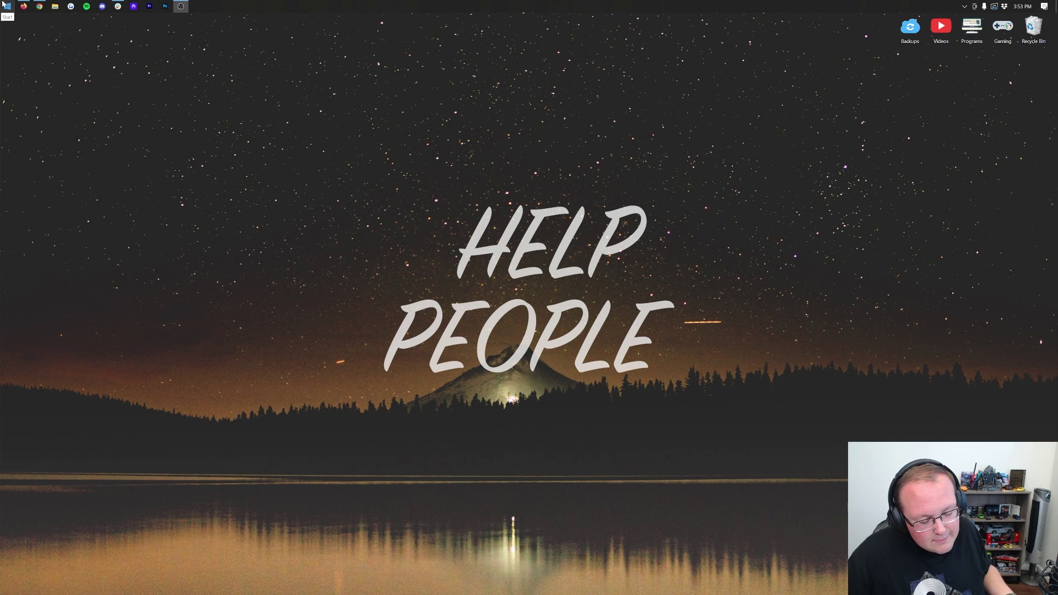
left_click(6, 6)
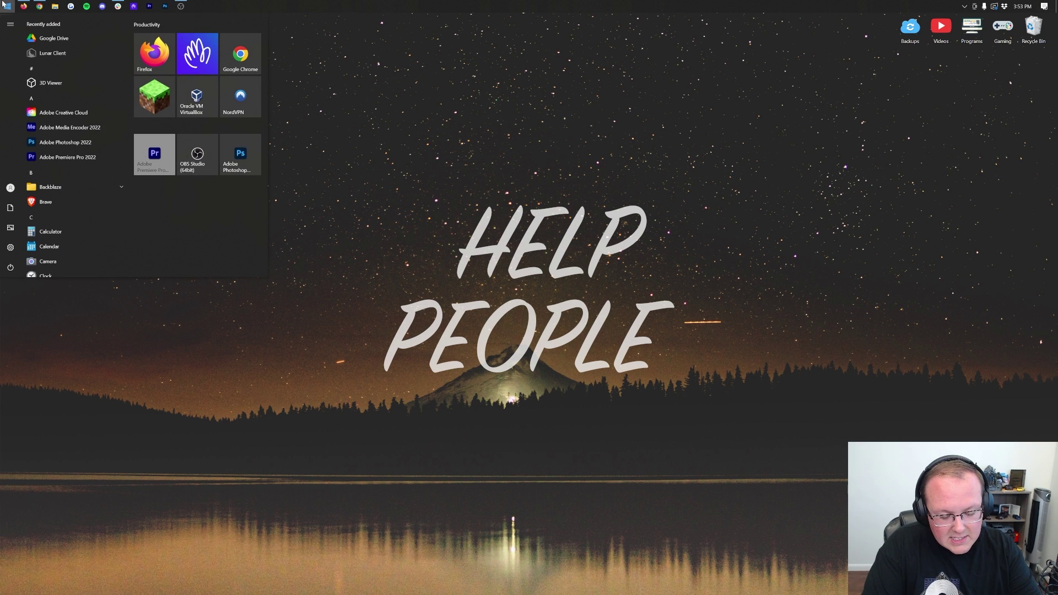
type("down")
left_click(85, 63)
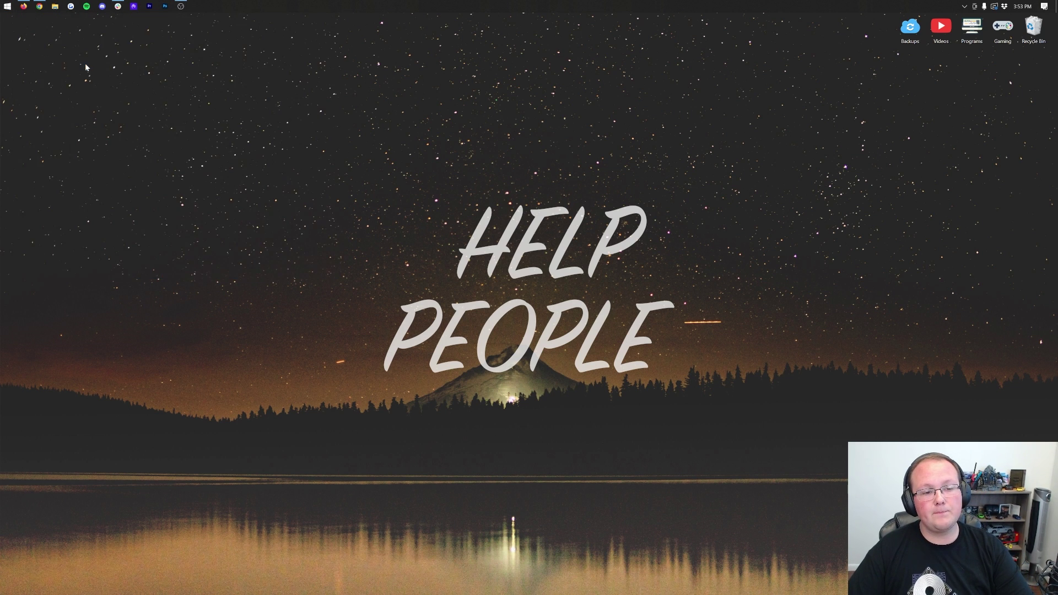
- Move the Forge installer and the cfm-7.0.0-pre34-1.19 jar from Downloads to the desktop, place them side by side, and close the folder
left_click(425, 244)
left_click(425, 252, "shift")
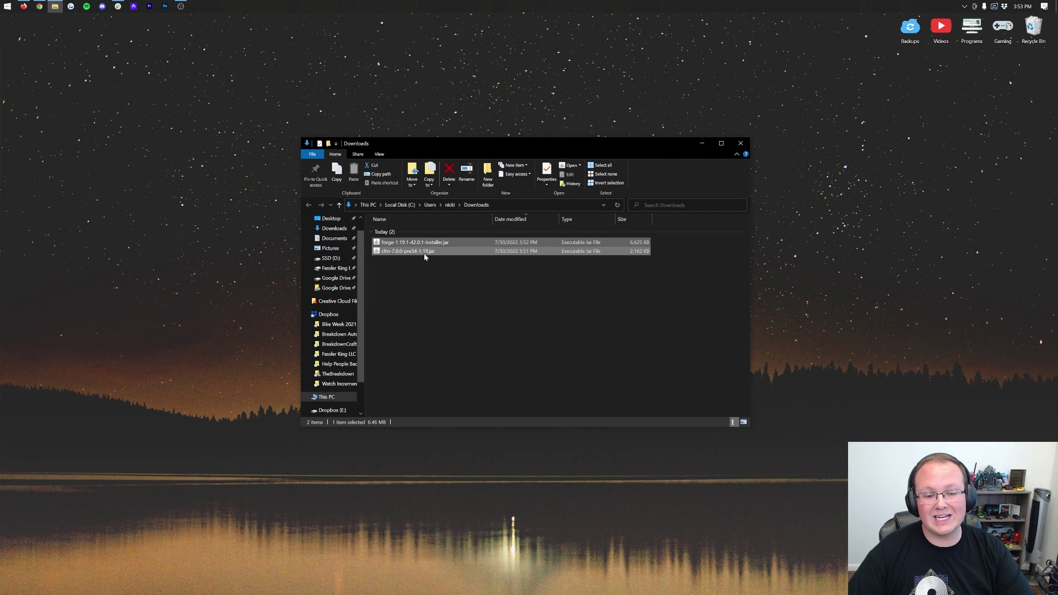
left_click_drag(412, 257, 455, 111)
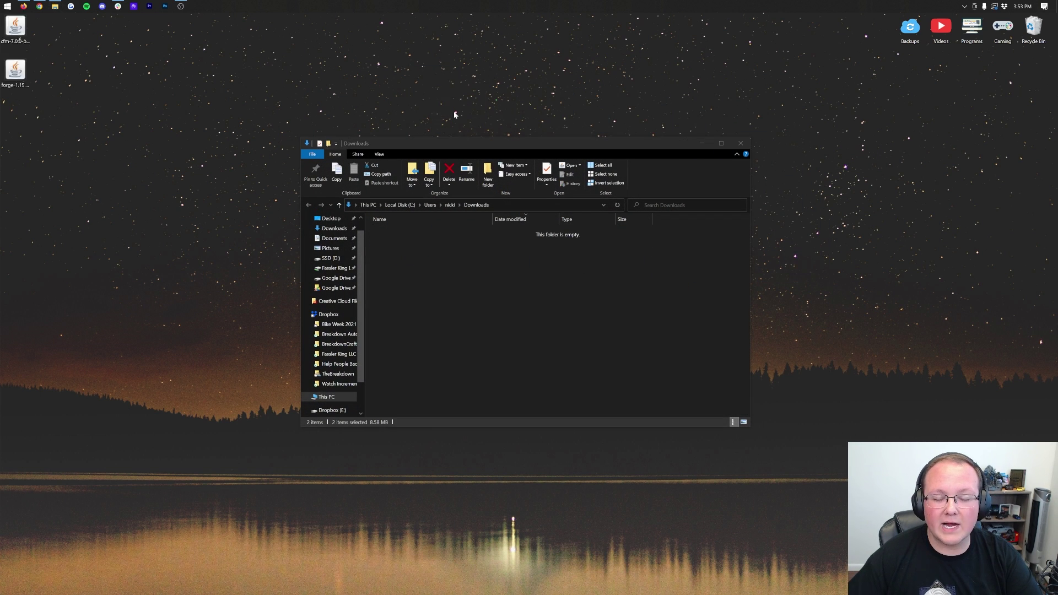
left_click_drag(447, 75, 539, 110)
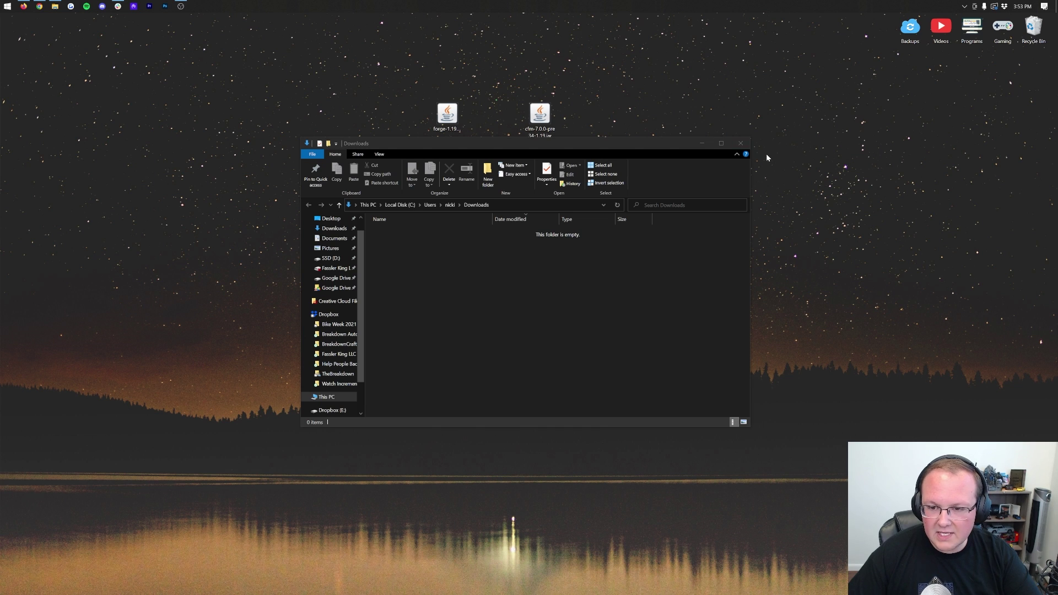
left_click(739, 144)
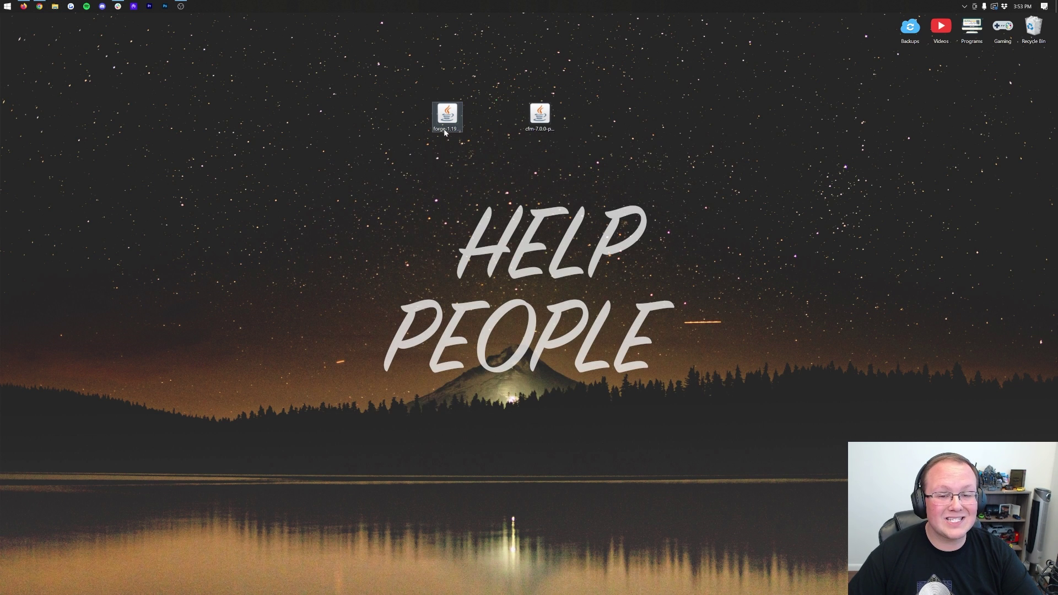
- Check which apps are offered for opening the Forge installer, then dismiss the choice
right_click(445, 120)
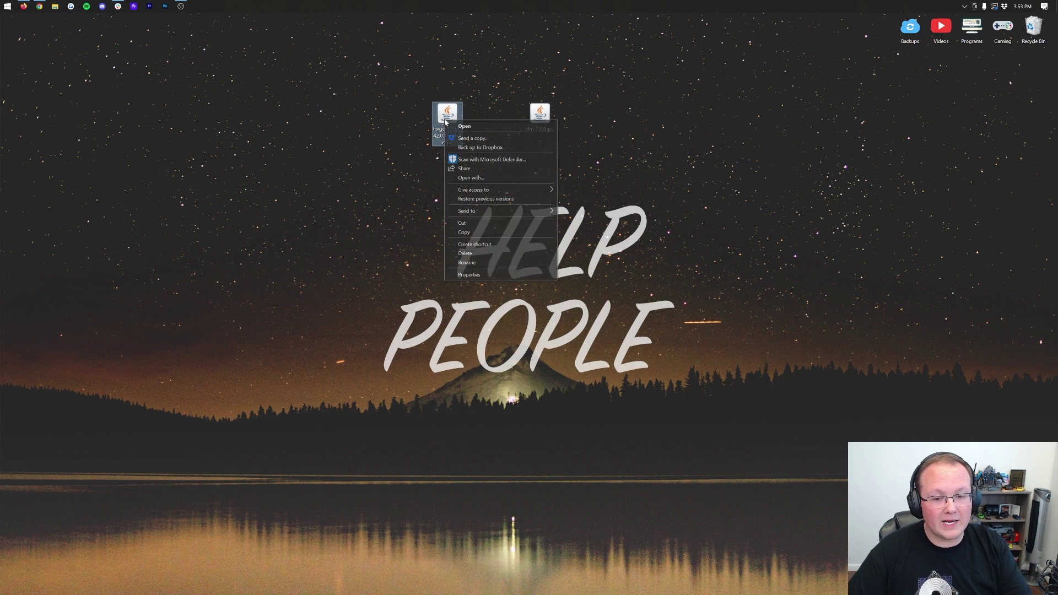
left_click(474, 177)
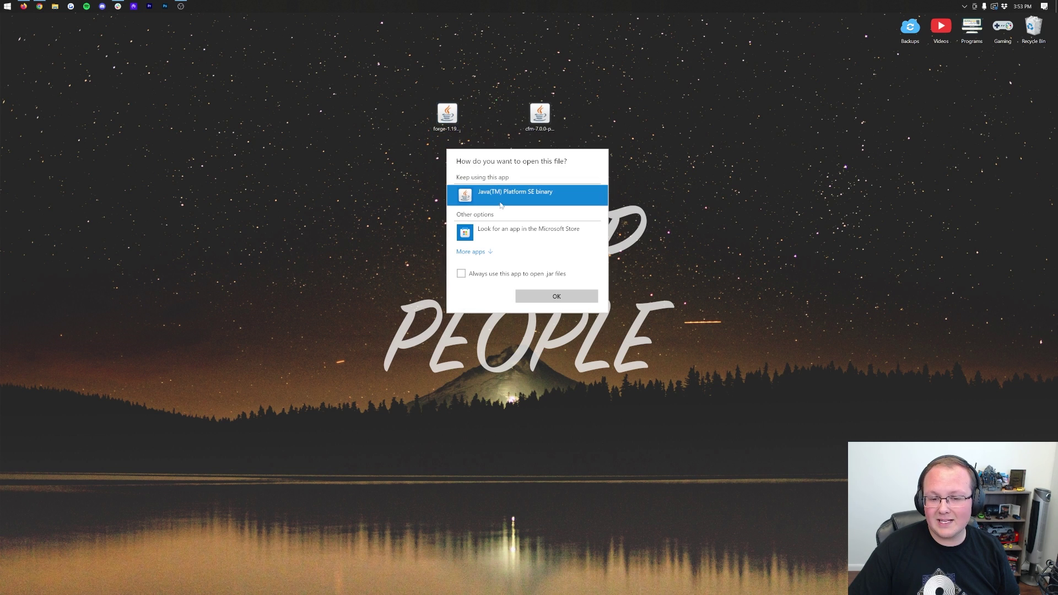
left_click(384, 278)
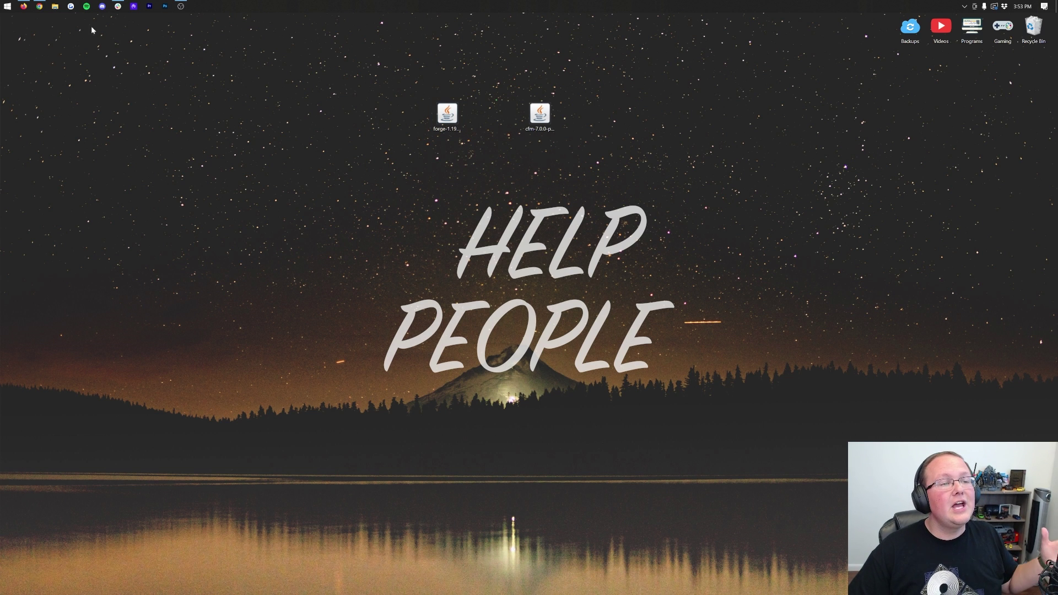
- Return to the browser and look over the Java 17 installation guide and the Jarfix guide
left_click(39, 6)
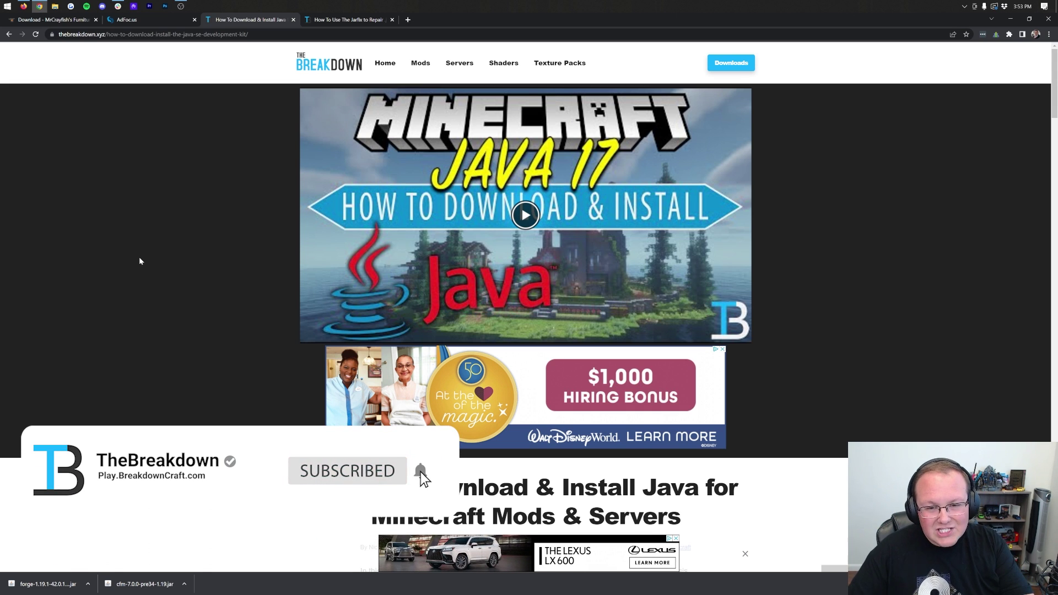
scroll(139, 262, "down", 10)
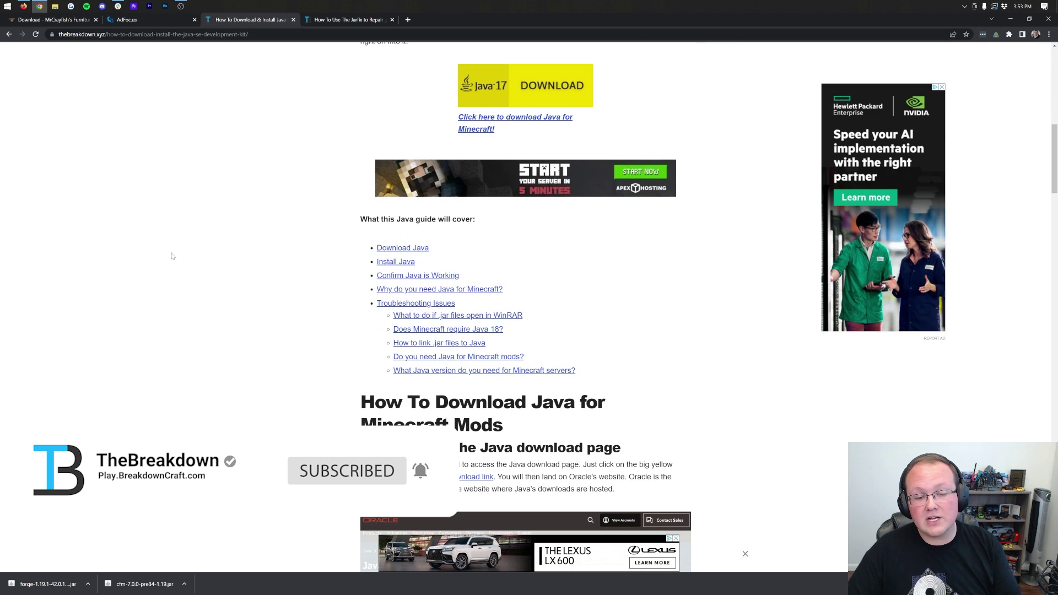
scroll(269, 248, "up", 10)
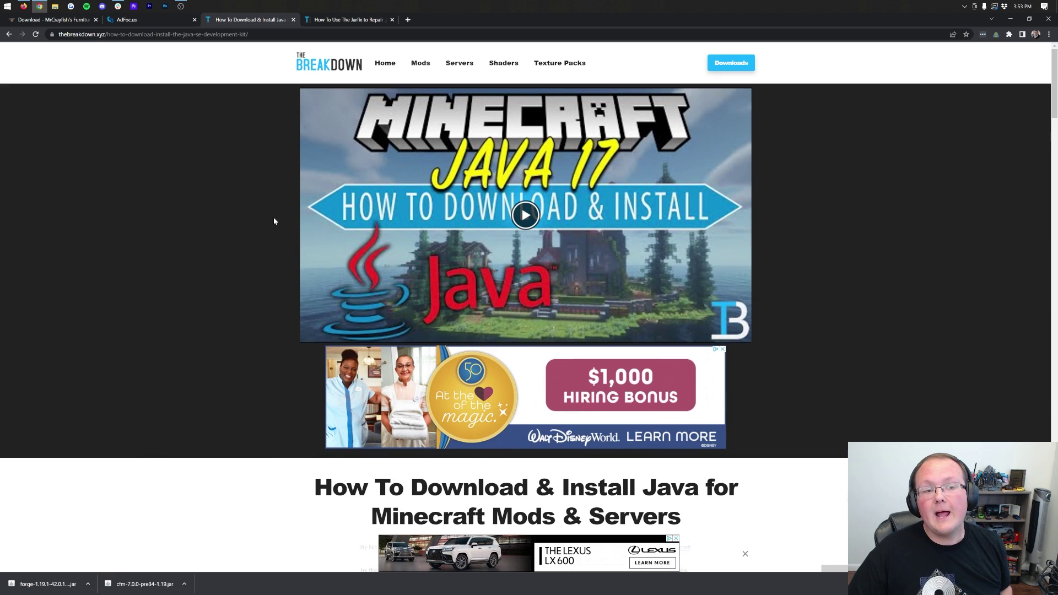
left_click(361, 22)
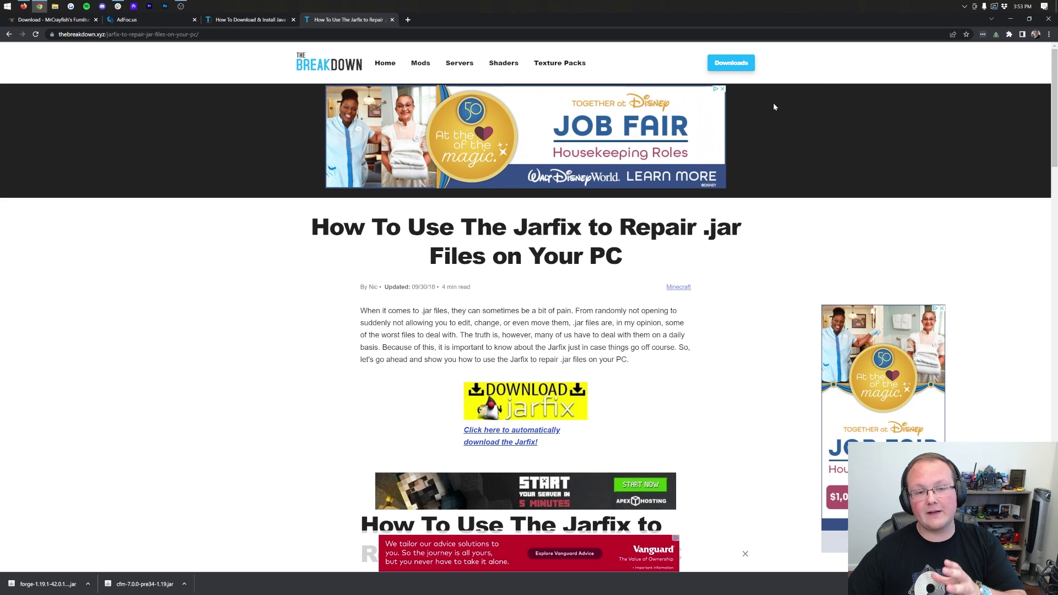
- Open the Forge installer with Java(TM) Platform SE binary, install the client, and delete the installer from the desktop
left_click(1018, 19)
left_click(446, 118)
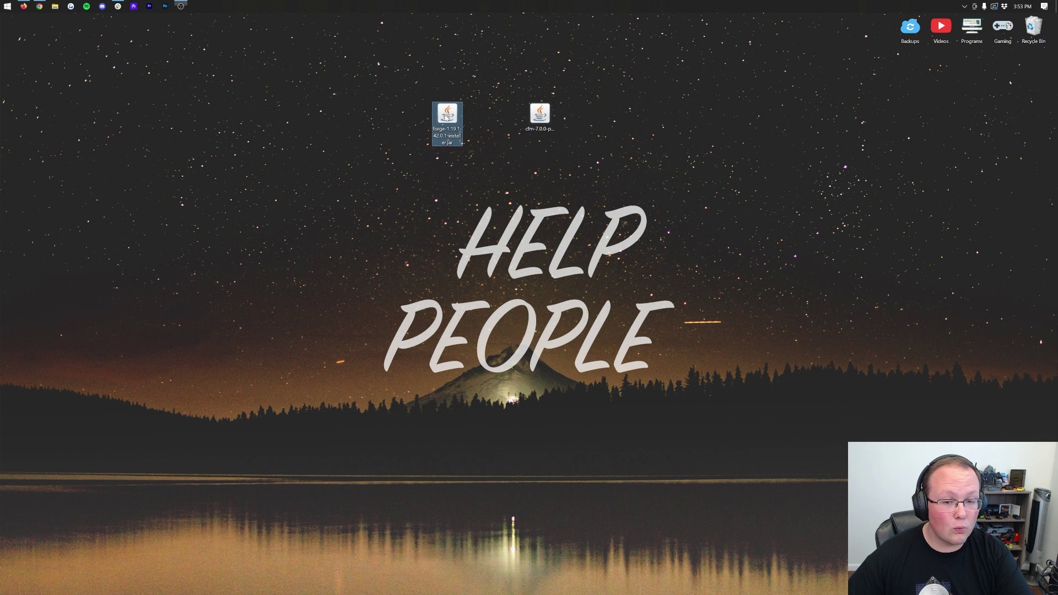
right_click(447, 117)
left_click(476, 164)
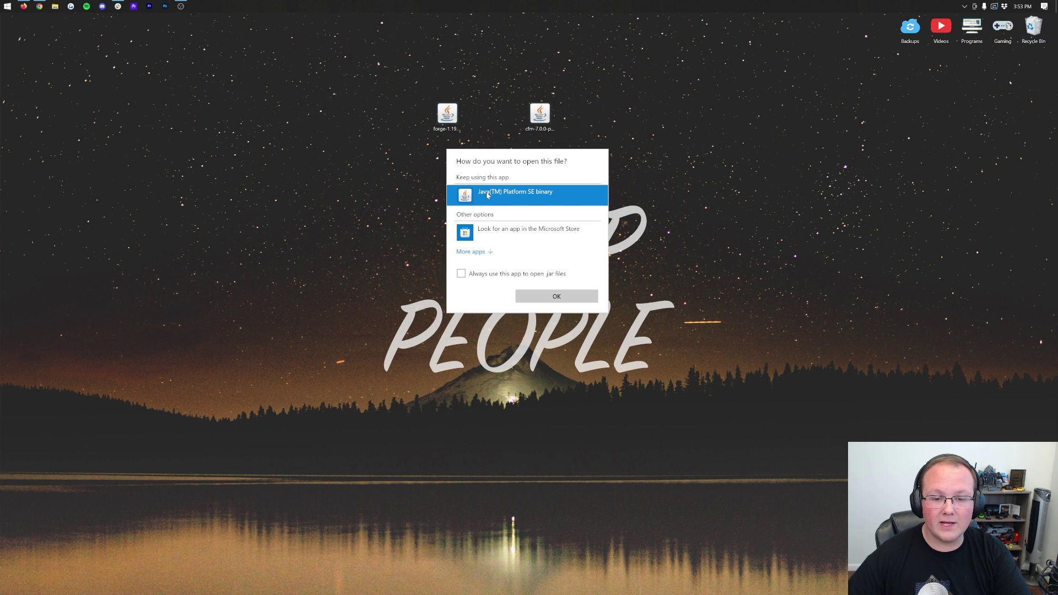
left_click(537, 296)
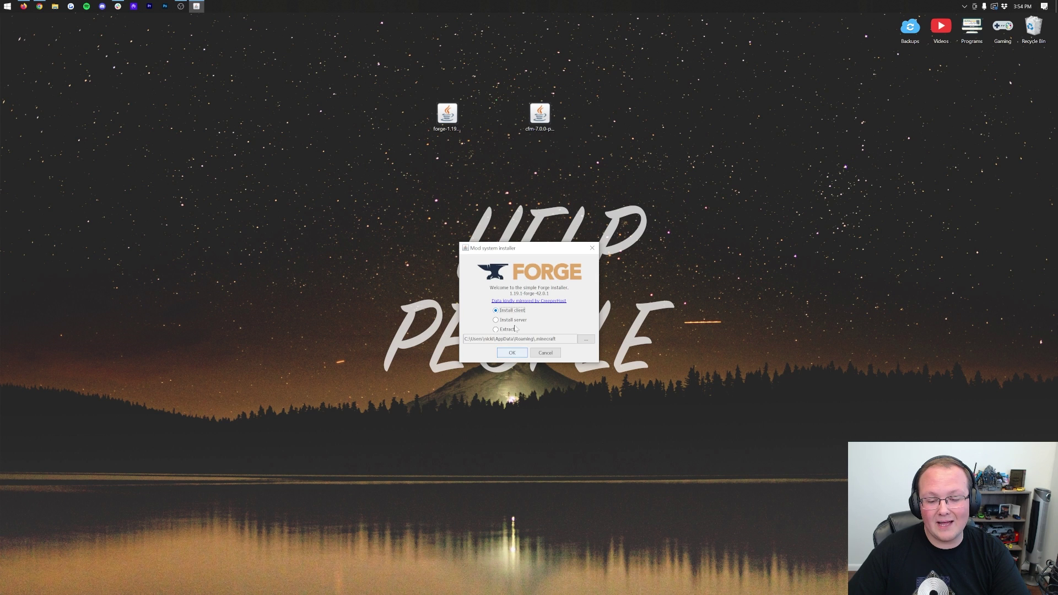
left_click(512, 353)
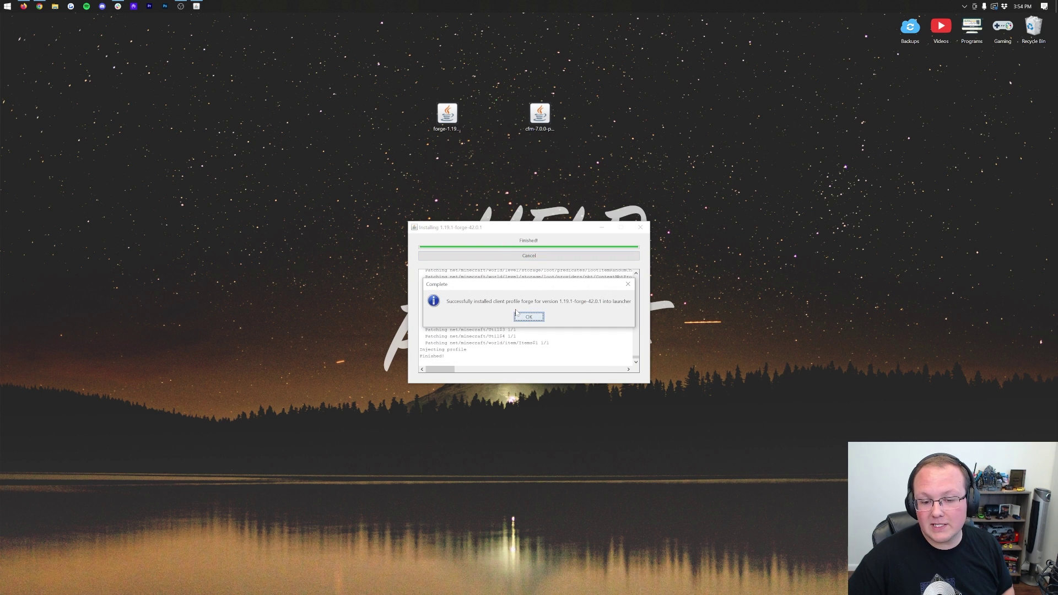
left_click(538, 319)
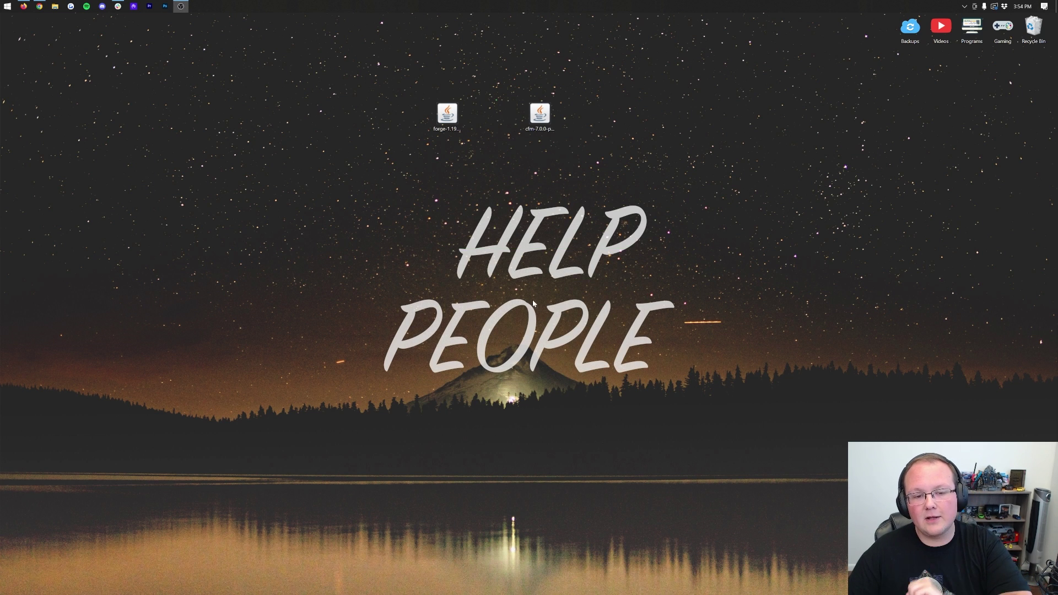
left_click(439, 117)
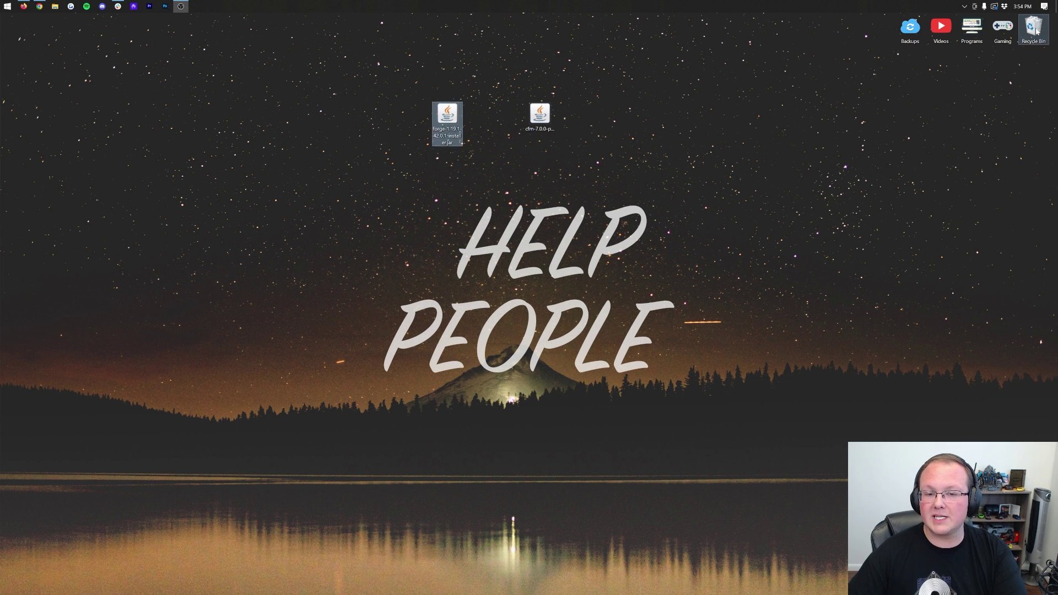
key("Delete")
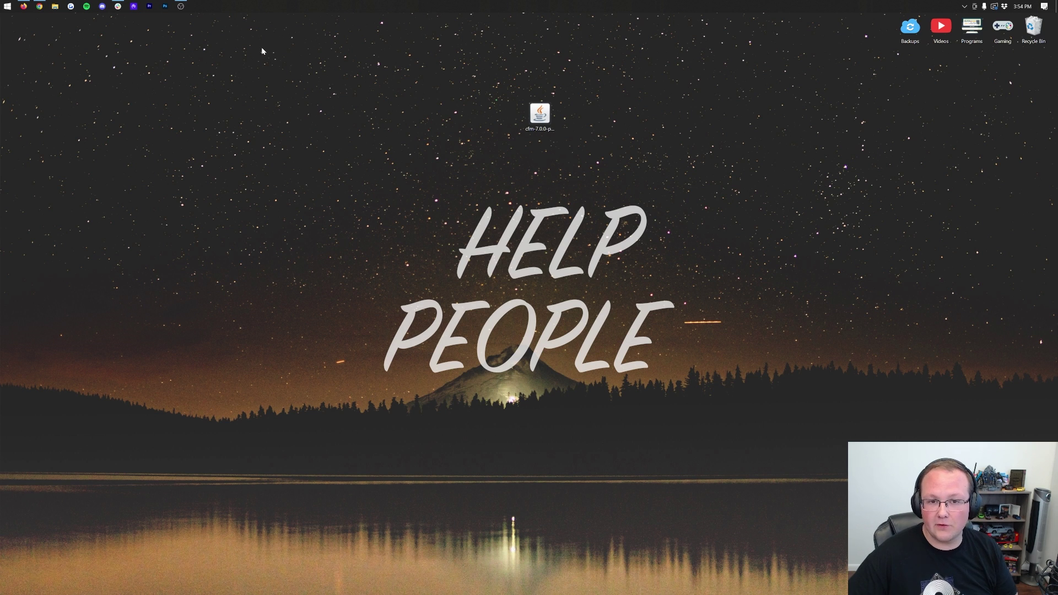
- Open the Minecraft Launcher, request to play the forge installation, and cancel the launch
left_click(7, 6)
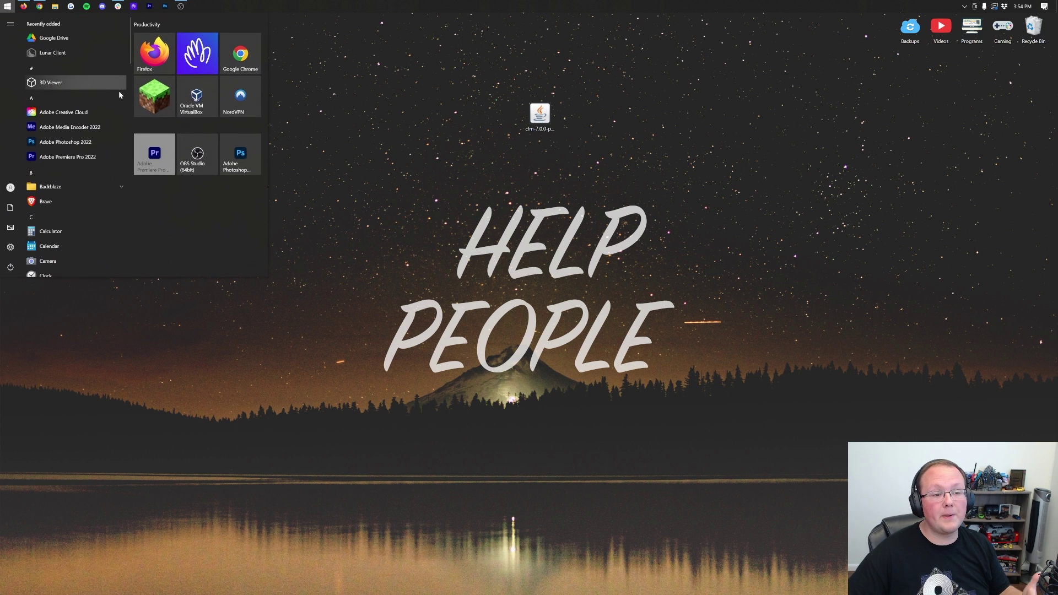
left_click(144, 99)
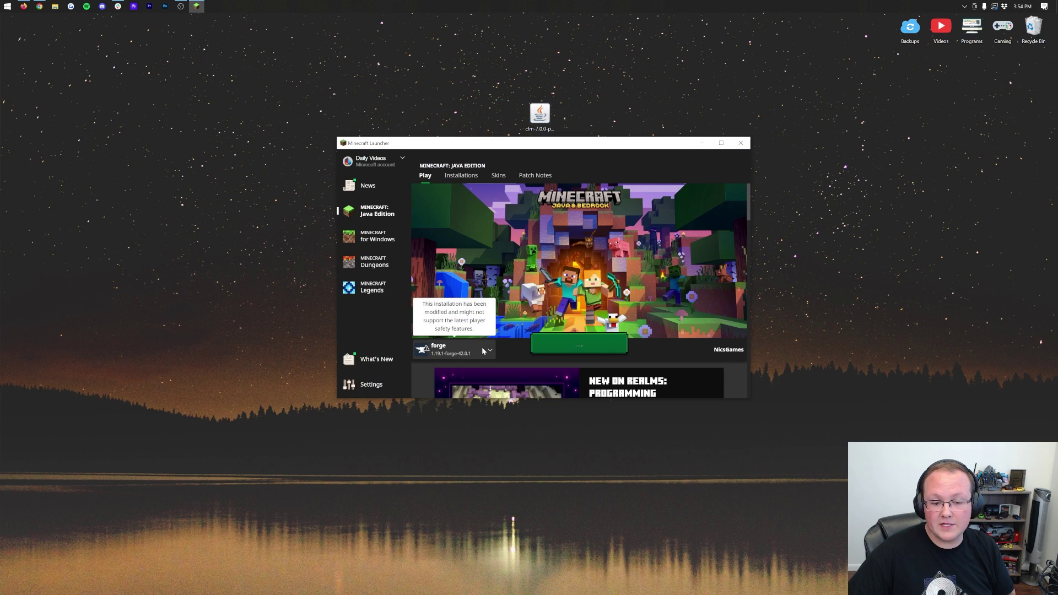
left_click(541, 344)
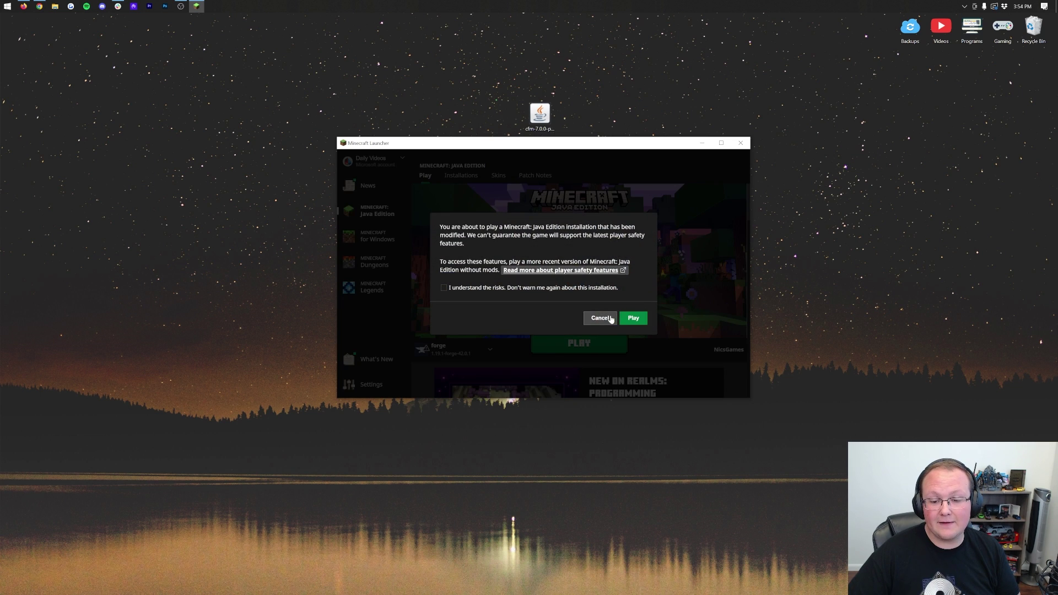
left_click(610, 319)
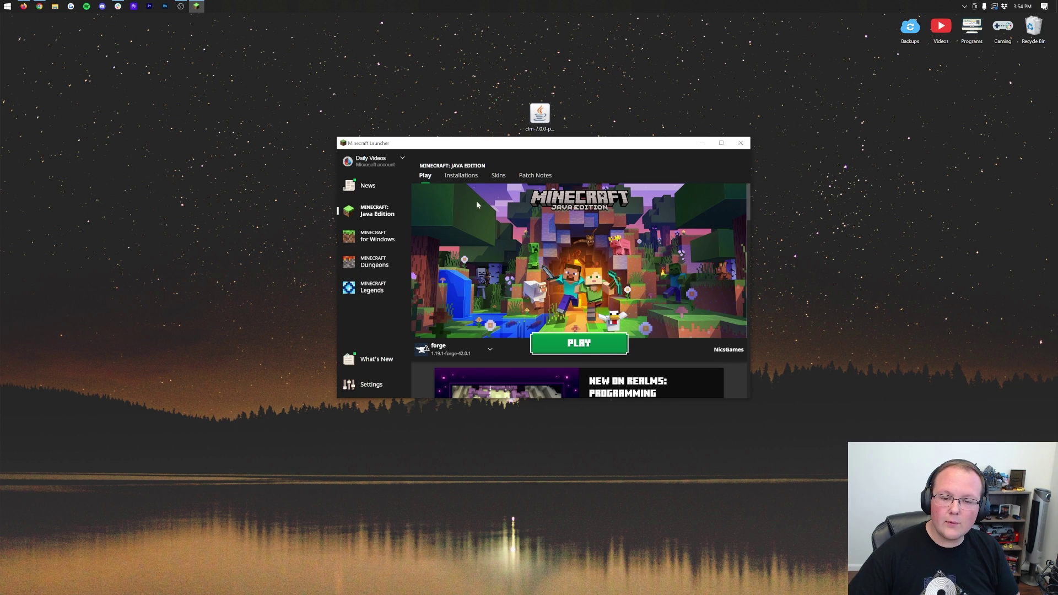
- Include modded versions in the launcher's installations list, then start the forge installation from it and cancel the launch
left_click(460, 176)
left_click(717, 203)
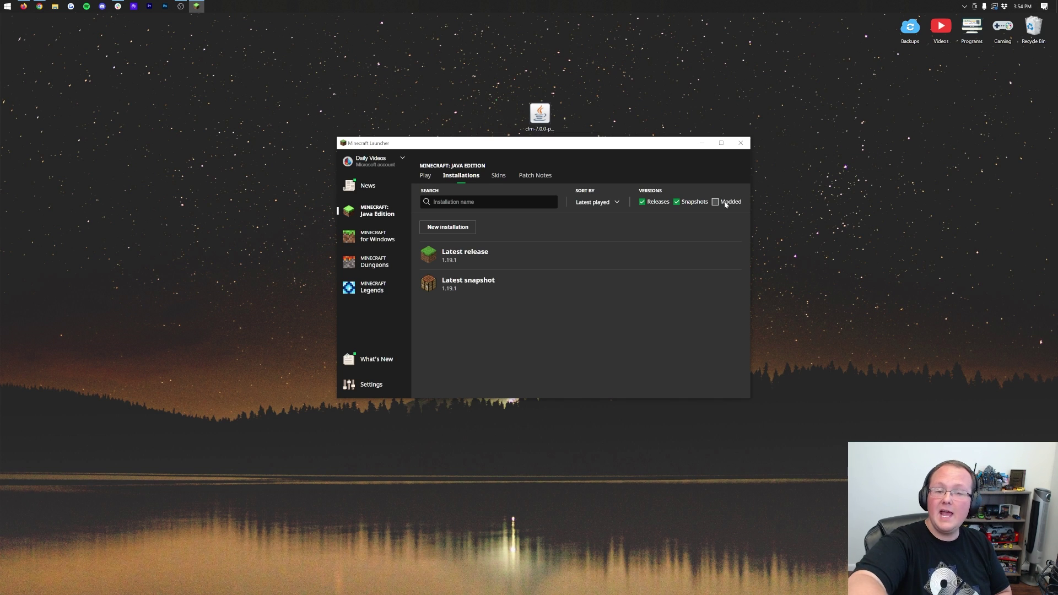
left_click(725, 203)
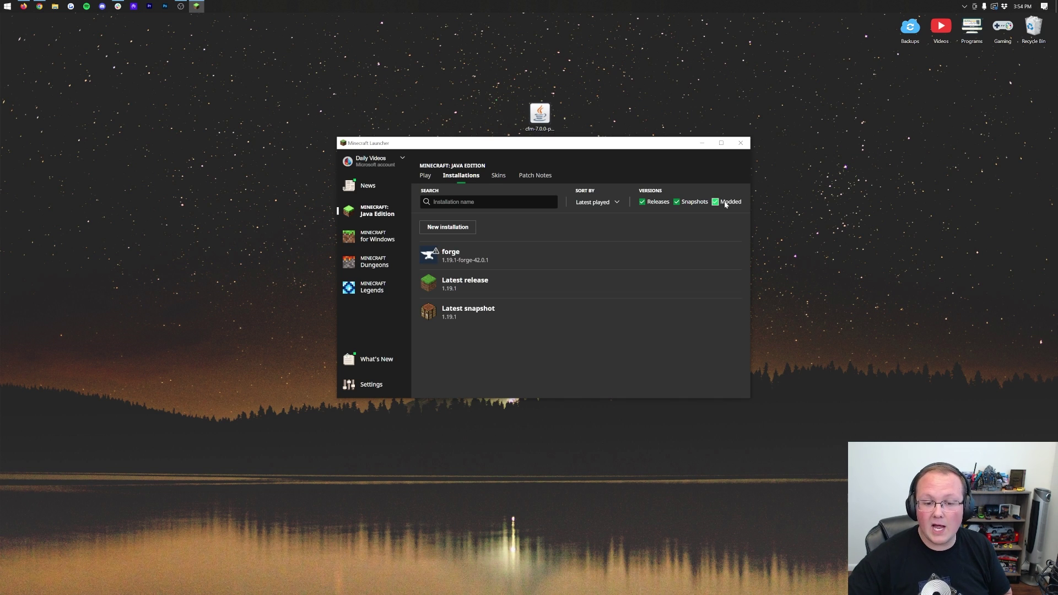
left_click(690, 254)
left_click(609, 321)
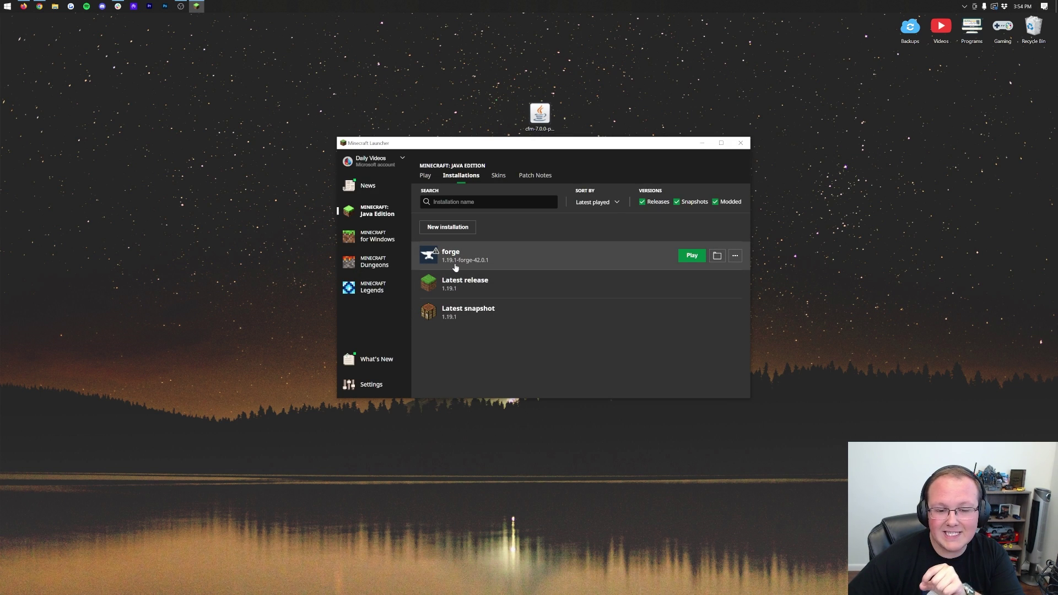
- Create an installation named Forge using release 1.19.1-forge-42.0.1 with a resolution of 1920 x 1080
left_click(447, 227)
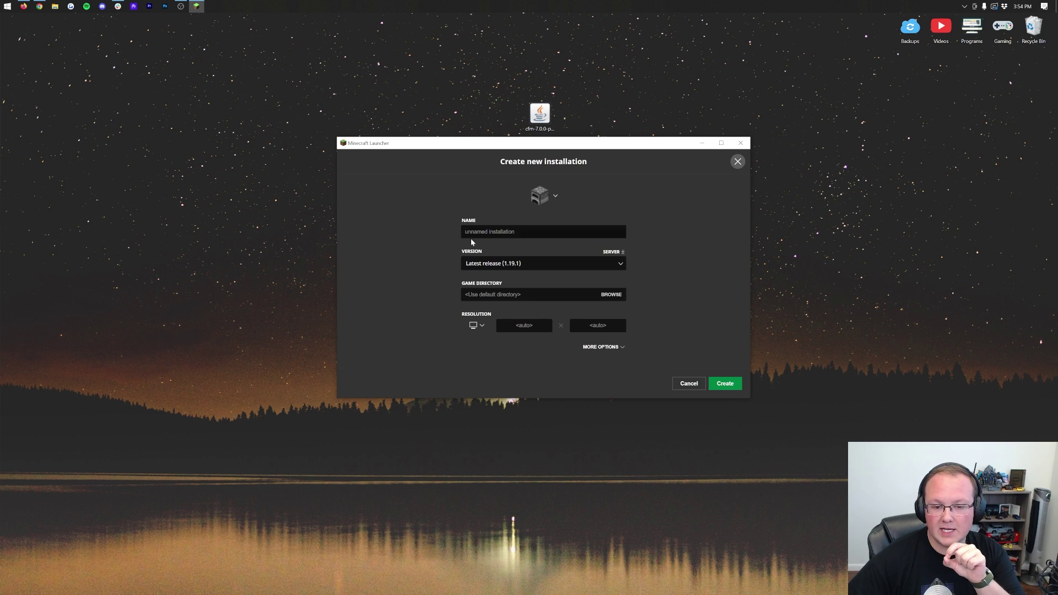
type("Forge")
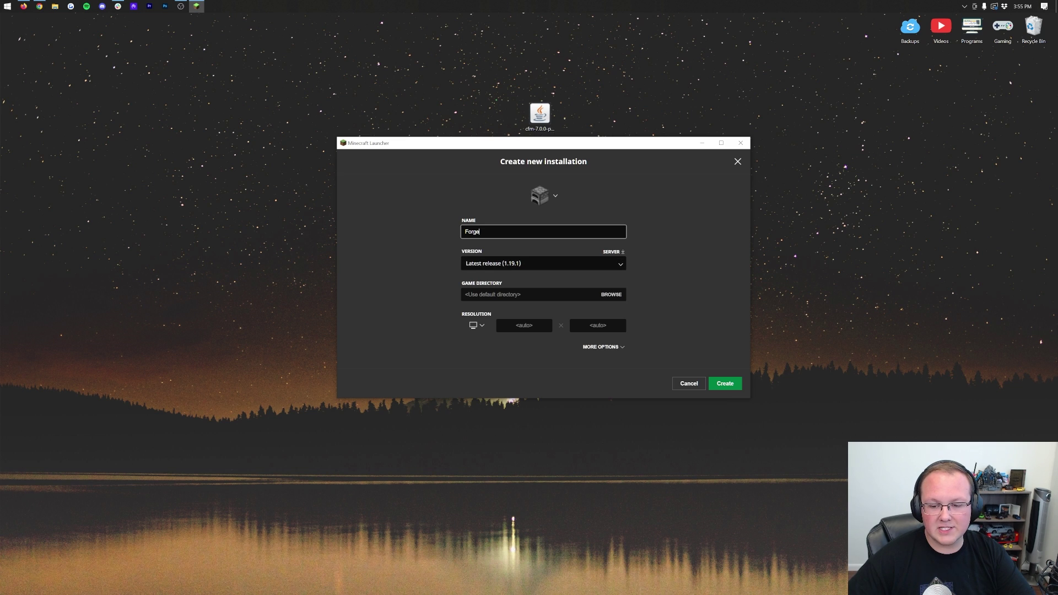
left_click(589, 263)
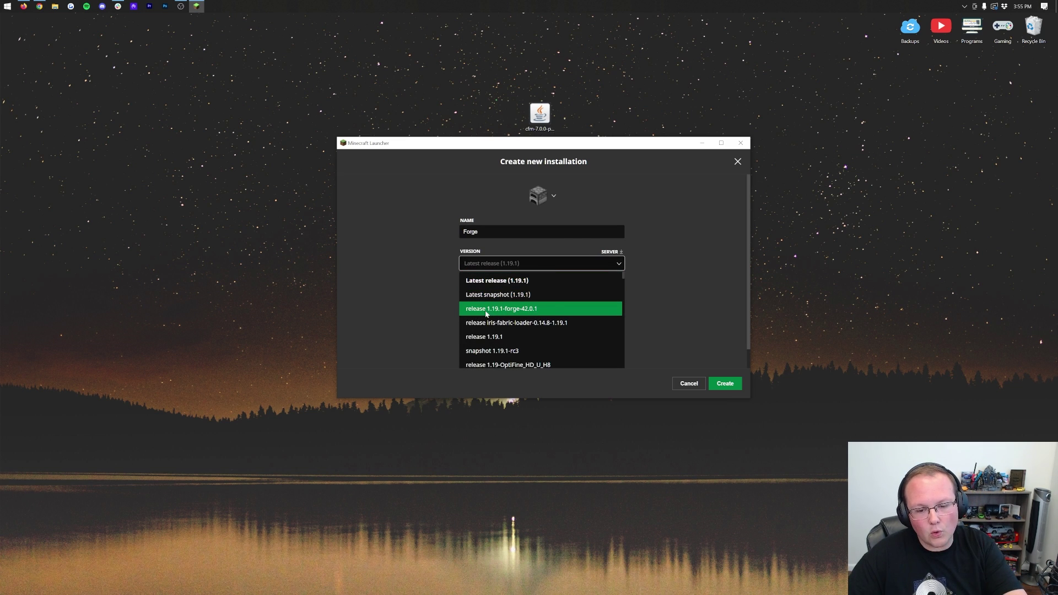
left_click(520, 310)
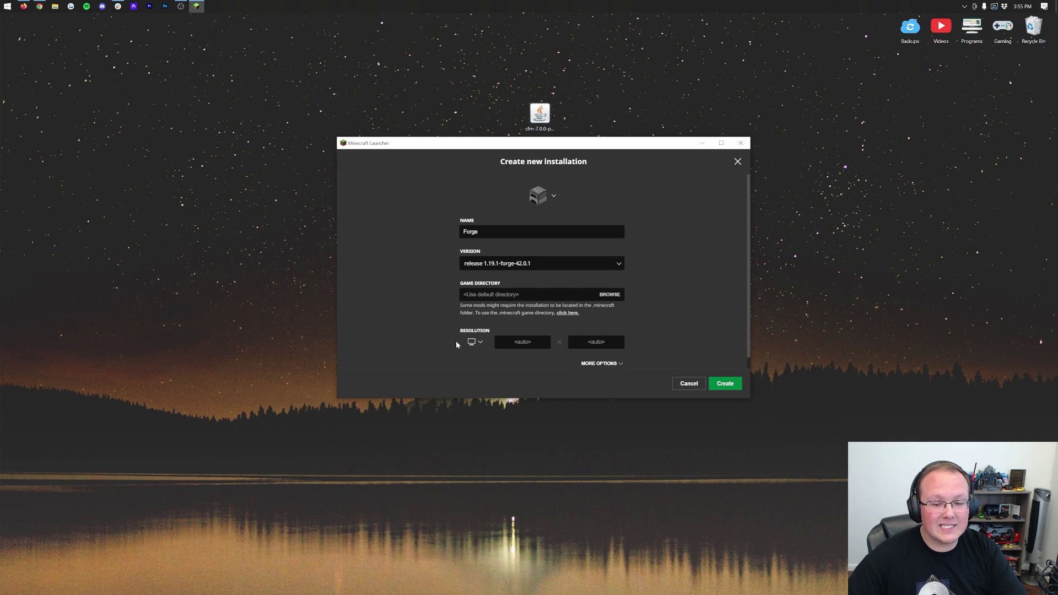
left_click(475, 342)
left_click(475, 310)
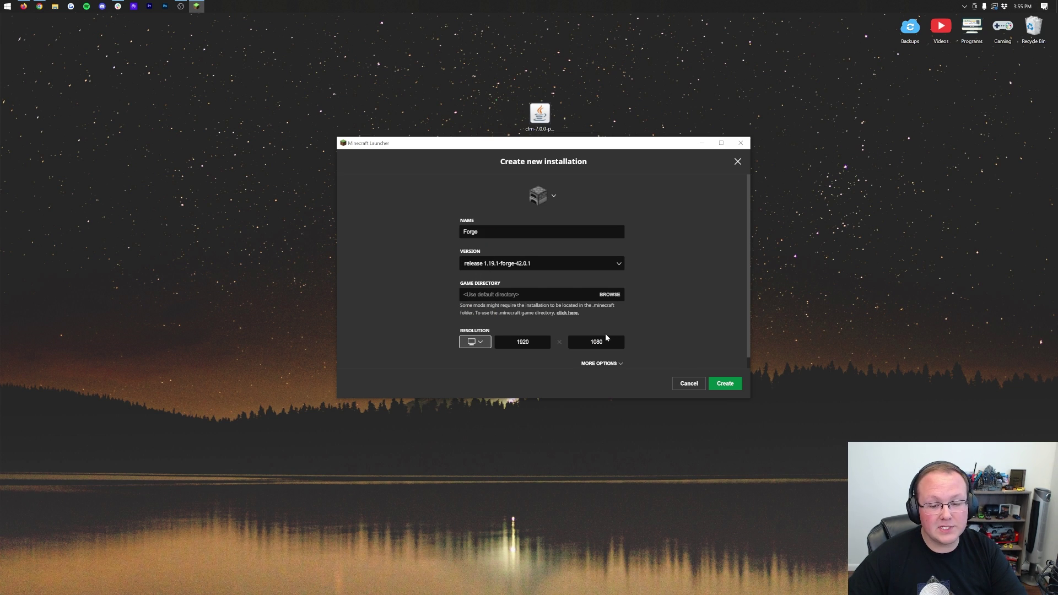
left_click(722, 385)
- Launch Minecraft from the newly created Forge installation, accepting that it is modified
mouse_move(454, 343)
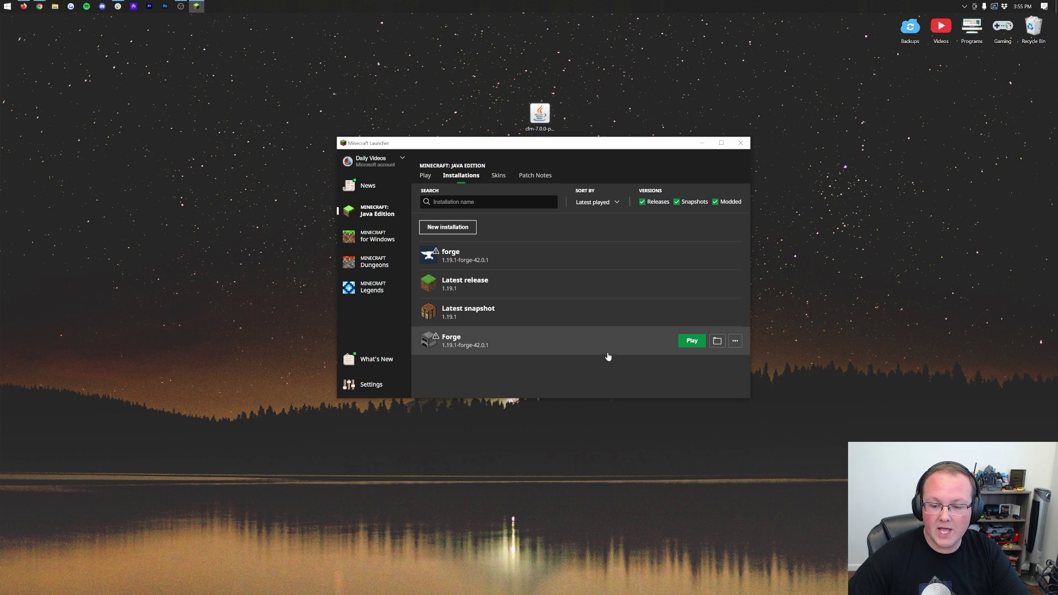
left_click(691, 341)
left_click(640, 316)
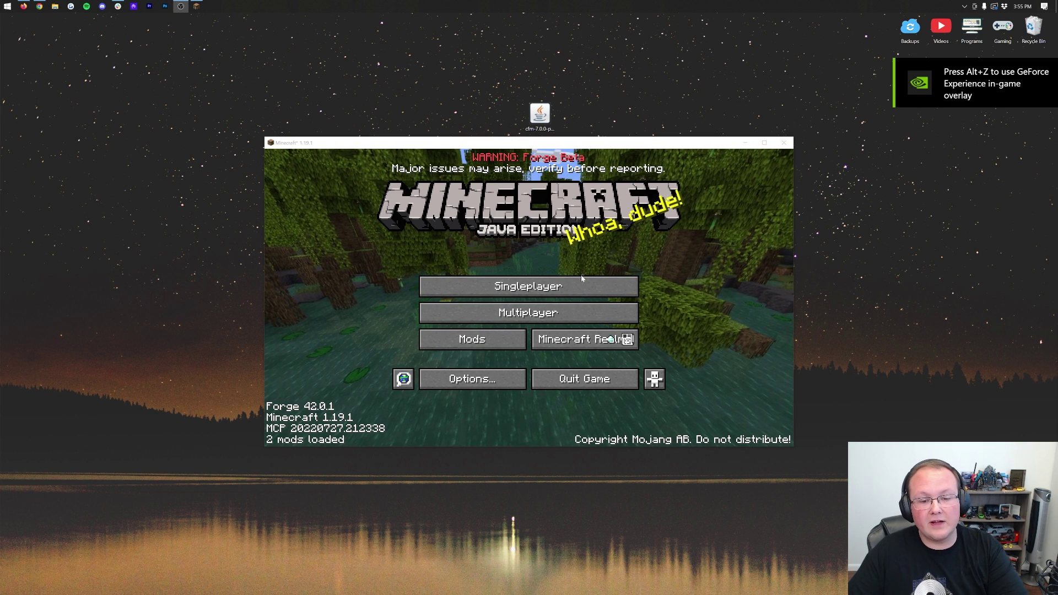
- Open the mods folder from the game's mod list, move the cfm-7.0.0-pre34-1.19 jar from the desktop into it, and close the folder
left_click(463, 339)
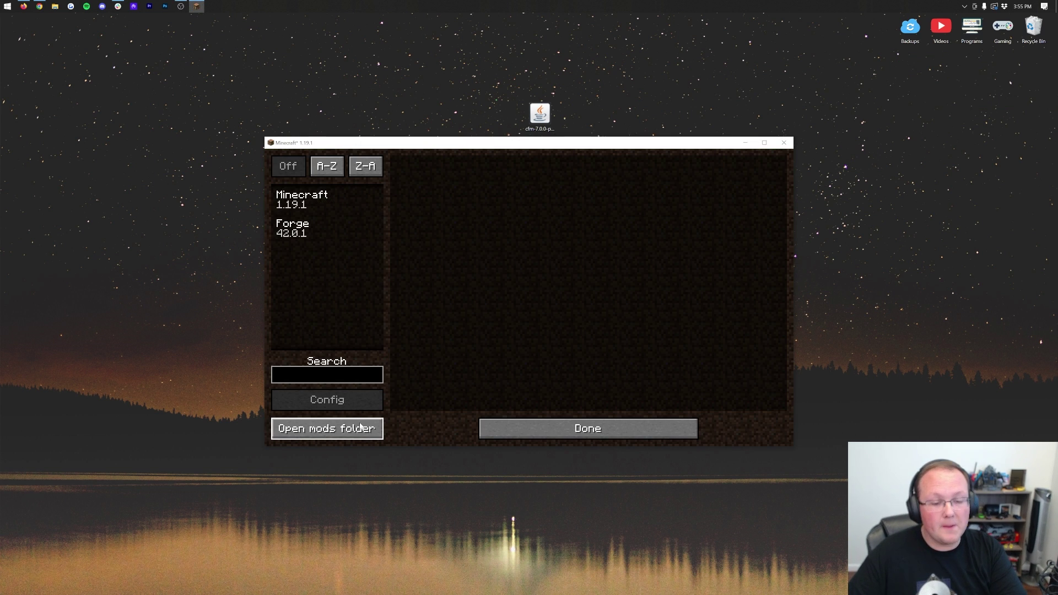
left_click(552, 430)
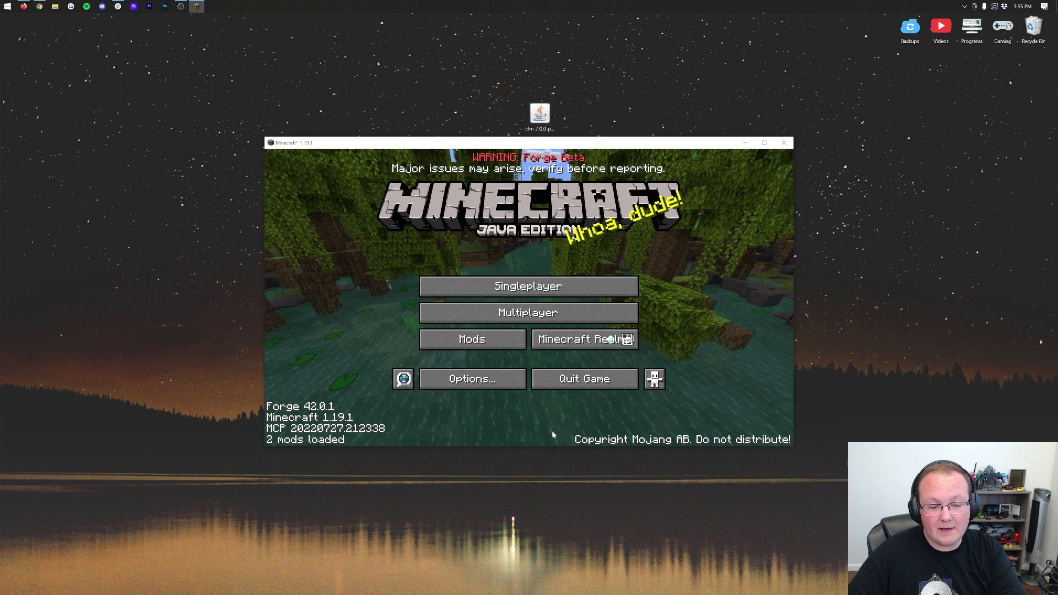
left_click(497, 339)
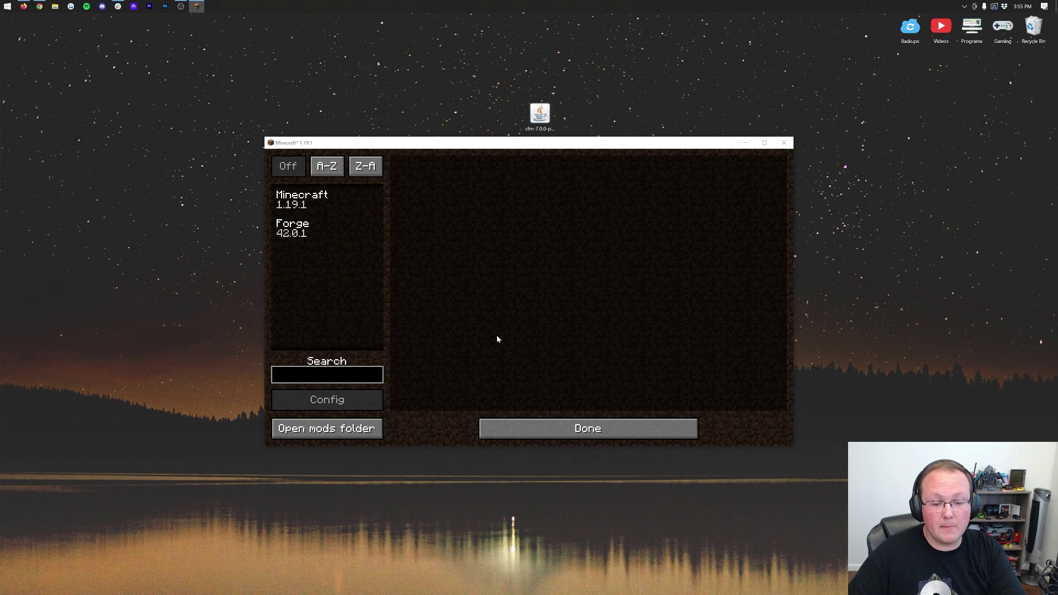
left_click(353, 428)
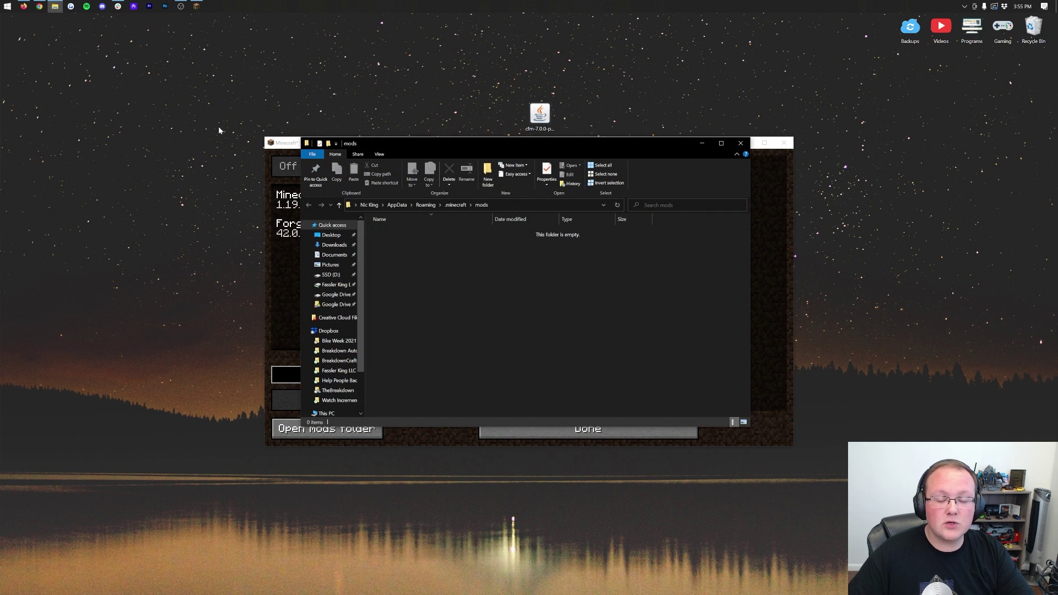
left_click_drag(540, 113, 507, 292)
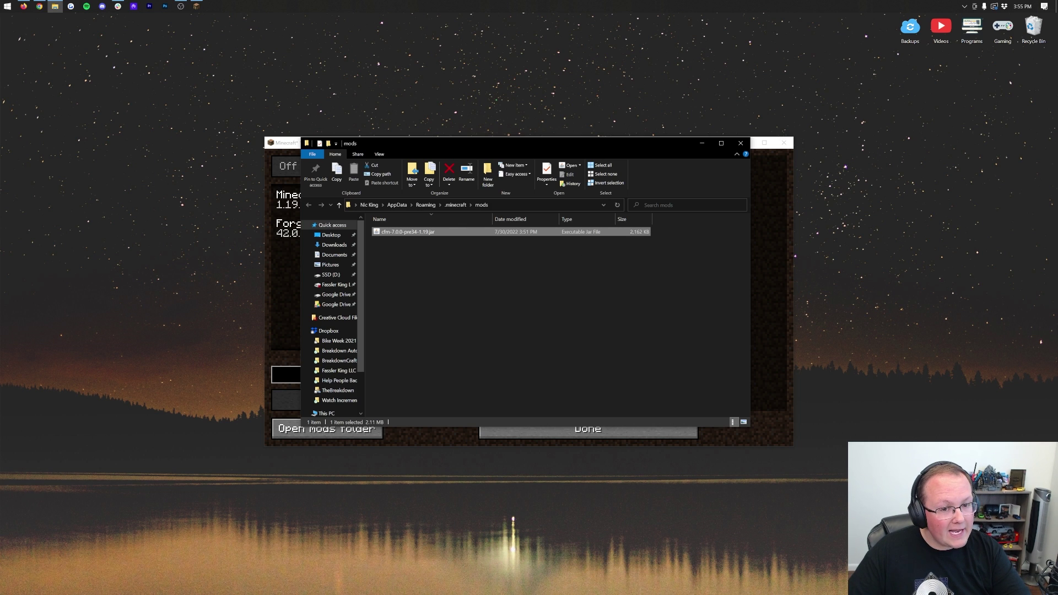
left_click(741, 143)
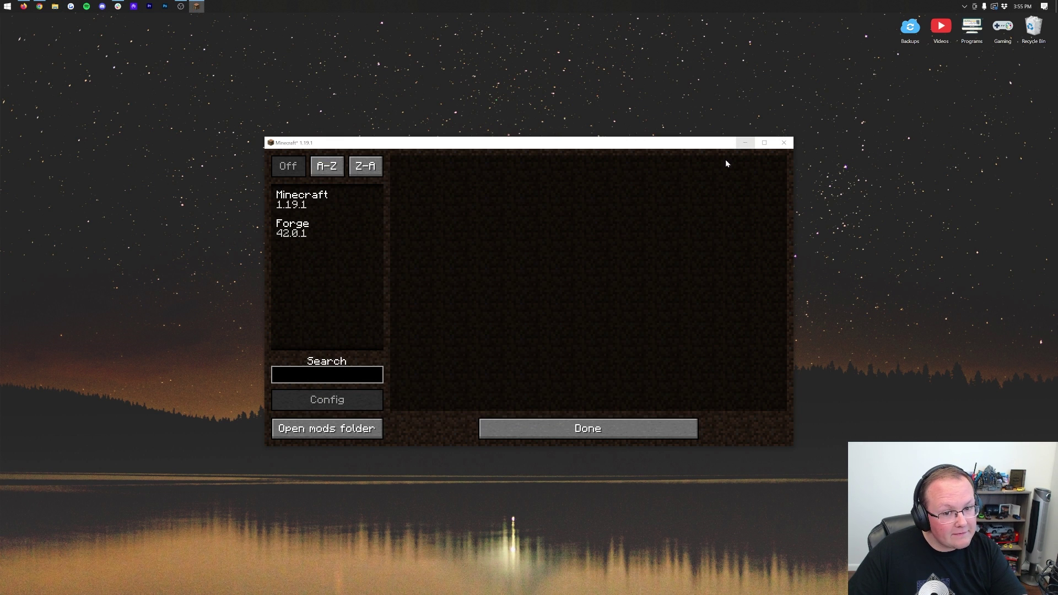
- Quit Minecraft and relaunch it from the Minecraft Launcher using the Forge 1.19.1-forge-42.0.1 installation
left_click(549, 433)
left_click(579, 385)
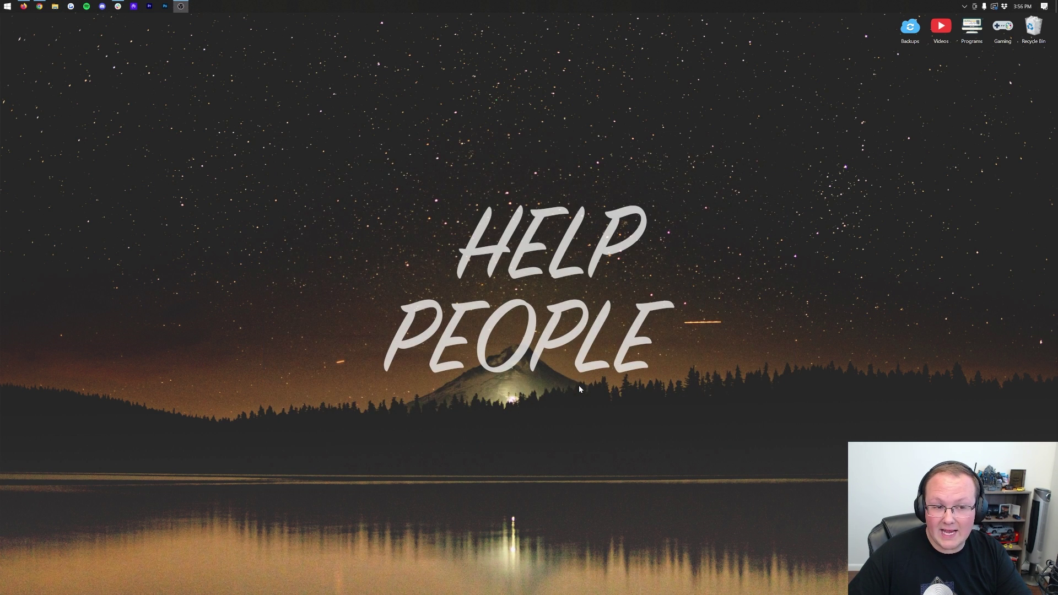
left_click(7, 6)
left_click(156, 81)
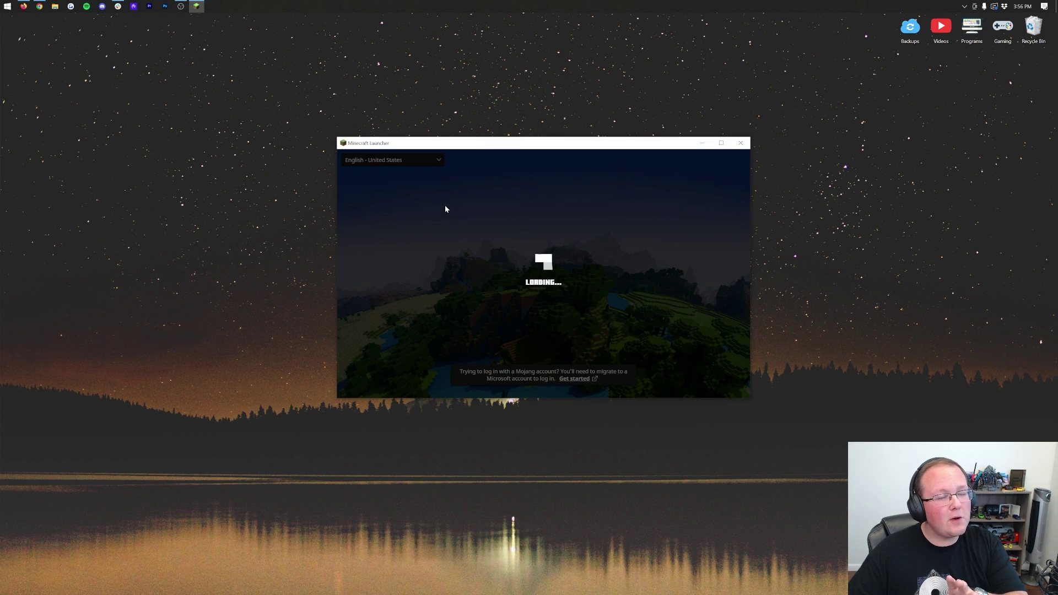
left_click(488, 349)
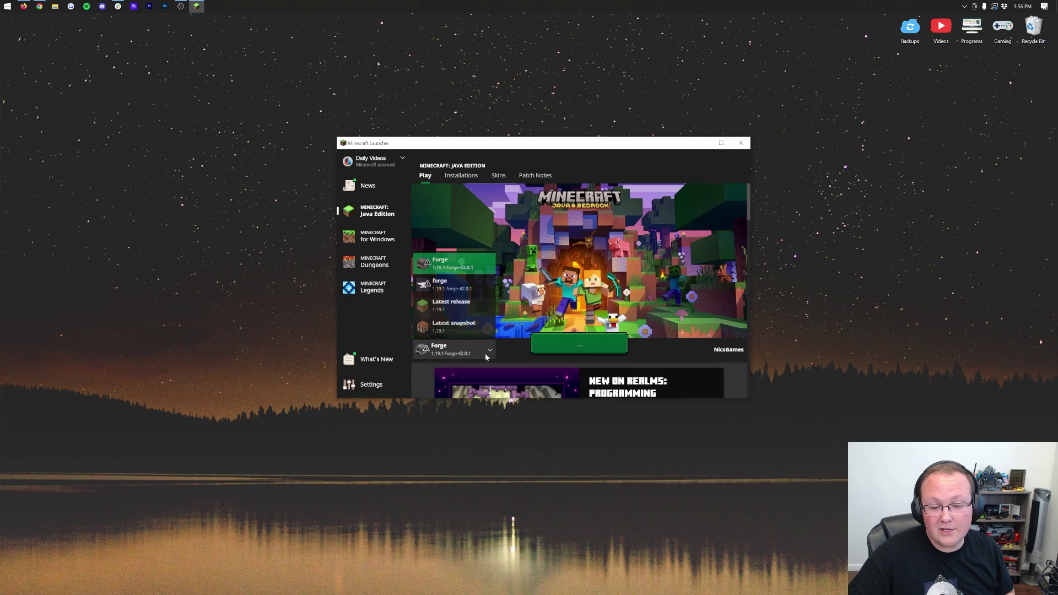
left_click(474, 352)
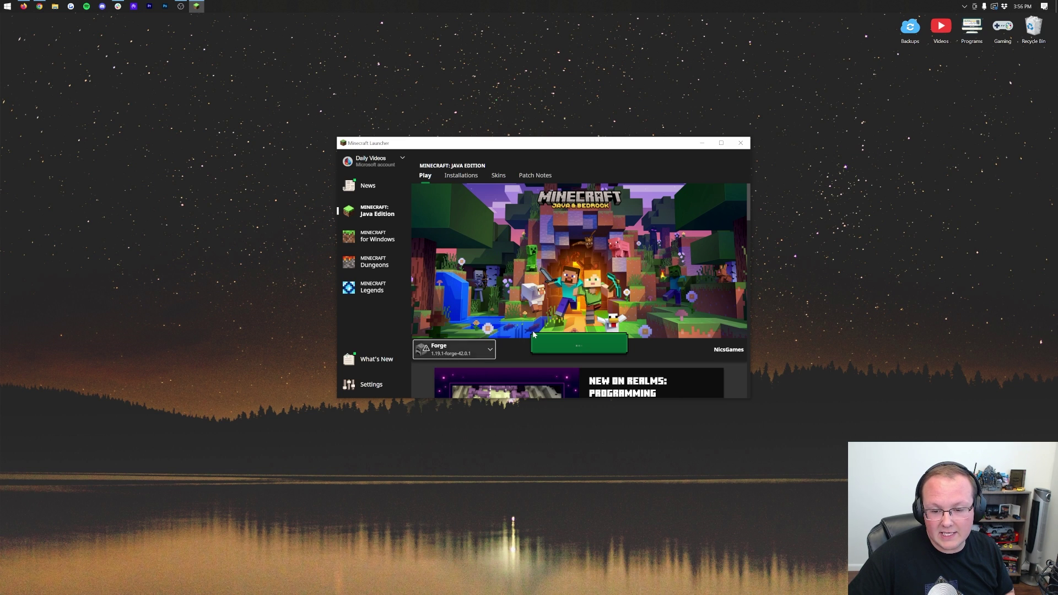
left_click(567, 344)
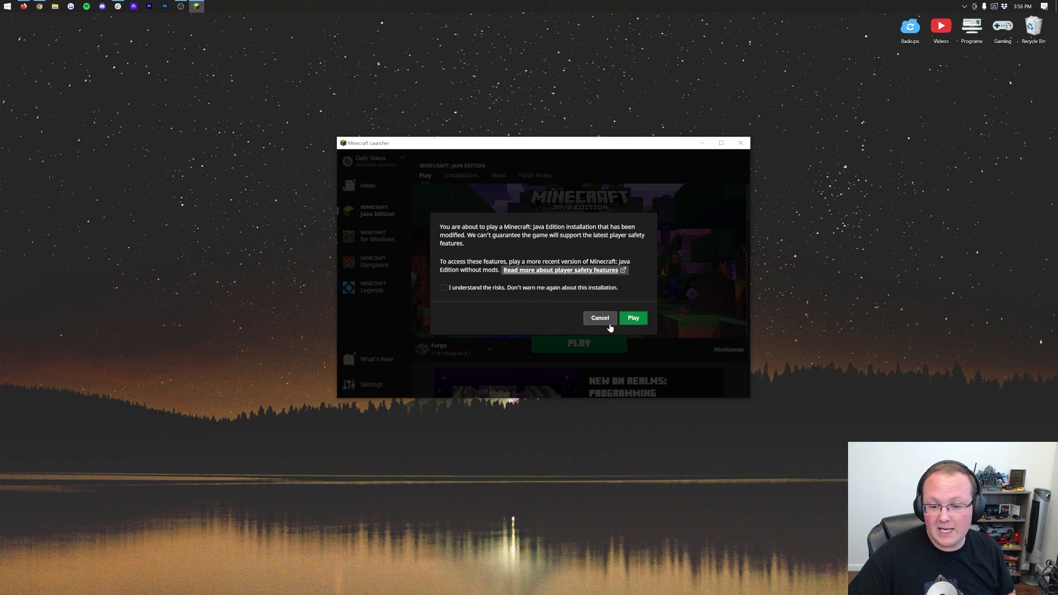
left_click(624, 320)
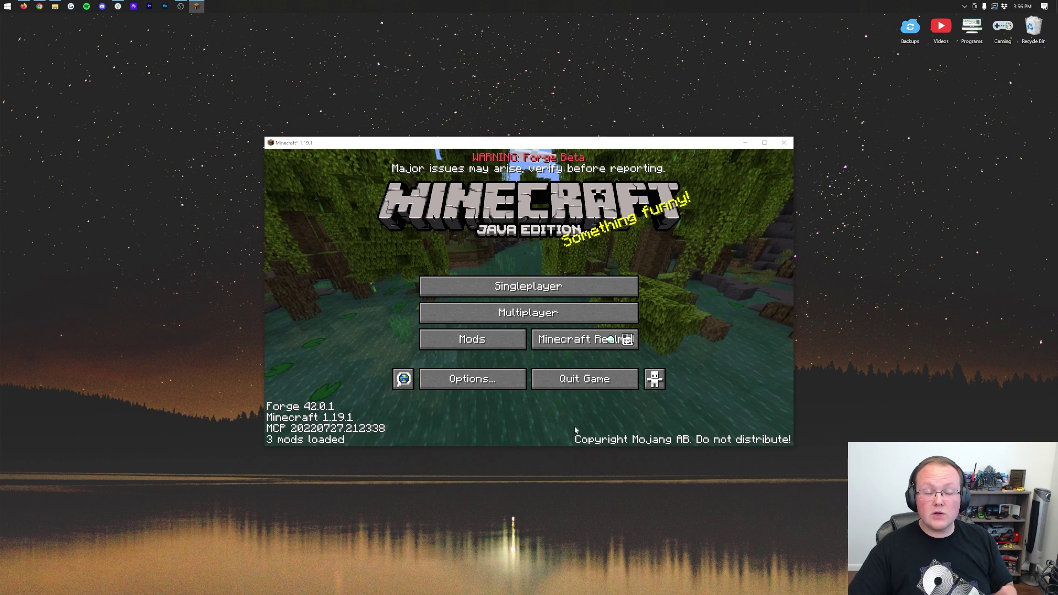
- Check the game's mod list for MrCrayfish's Furniture Mod and return to the title screen
left_click(504, 342)
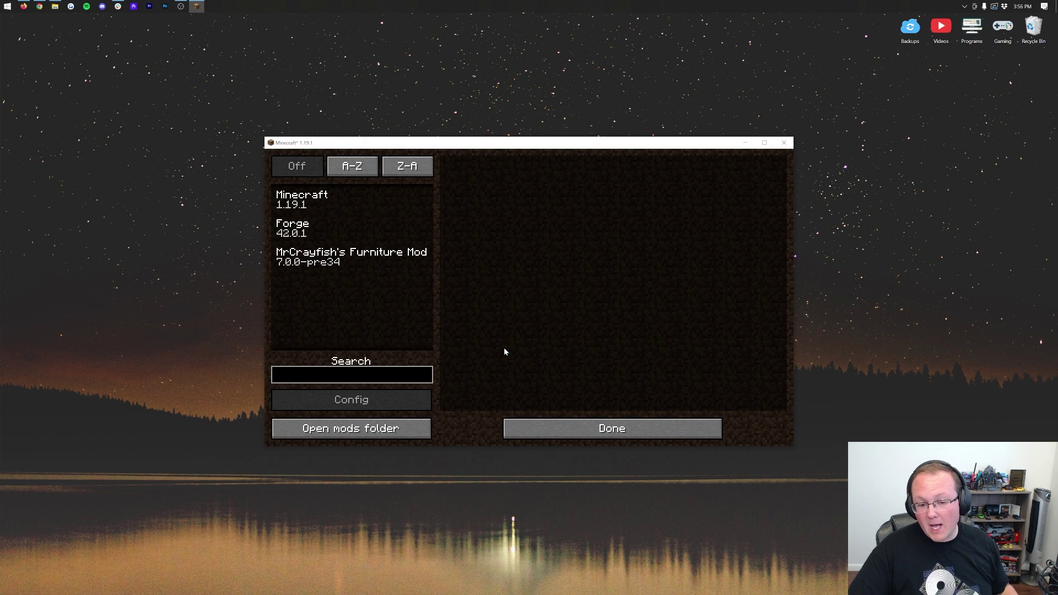
left_click(334, 263)
left_click(592, 427)
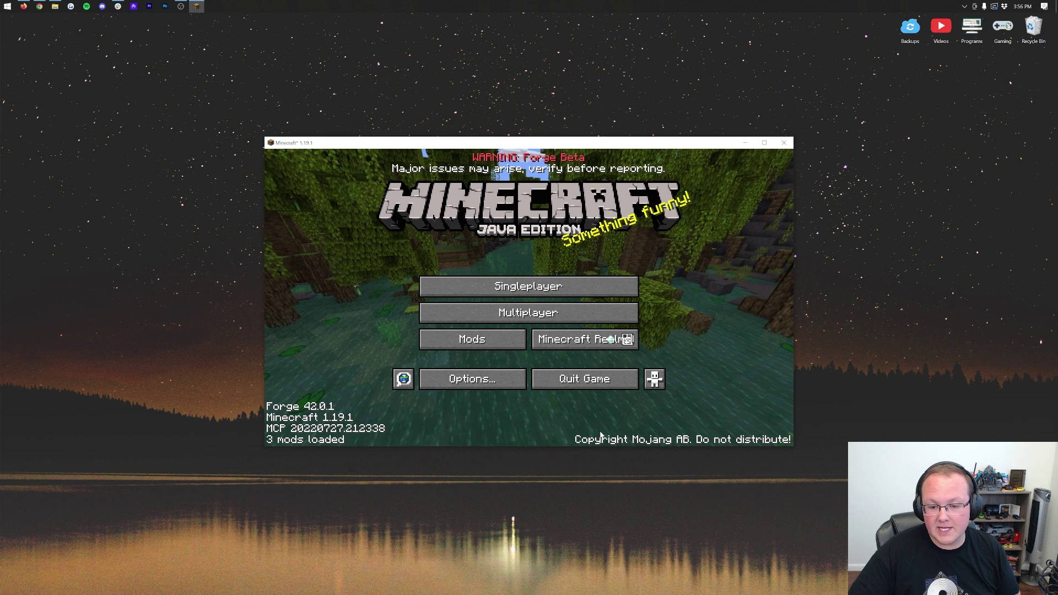
- Load the singleplayer world "Mr. Crayfish's Furniture Mod"
left_click(452, 287)
left_click(423, 304)
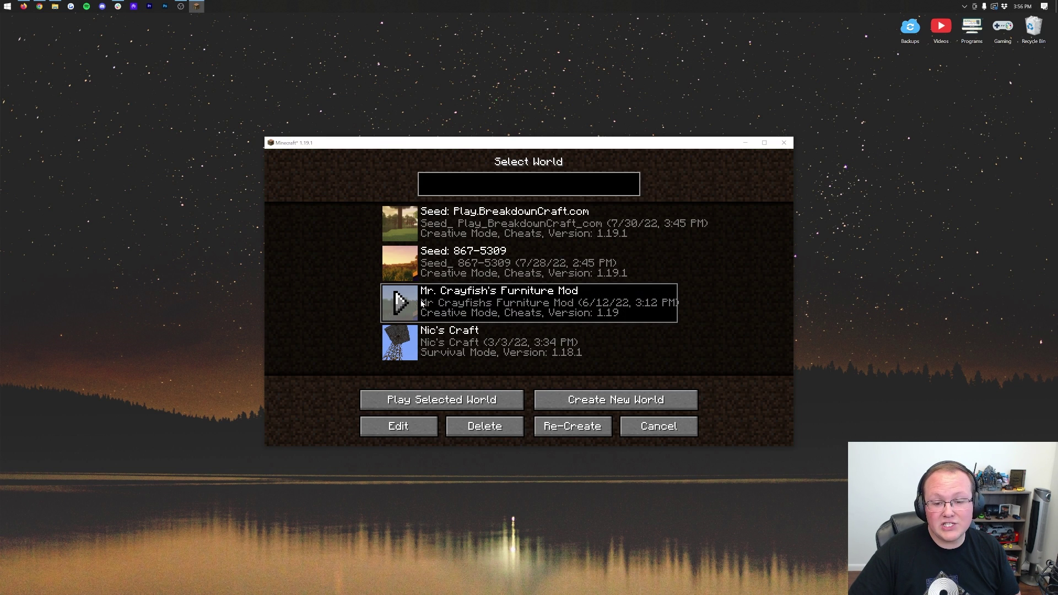
double_click(464, 312)
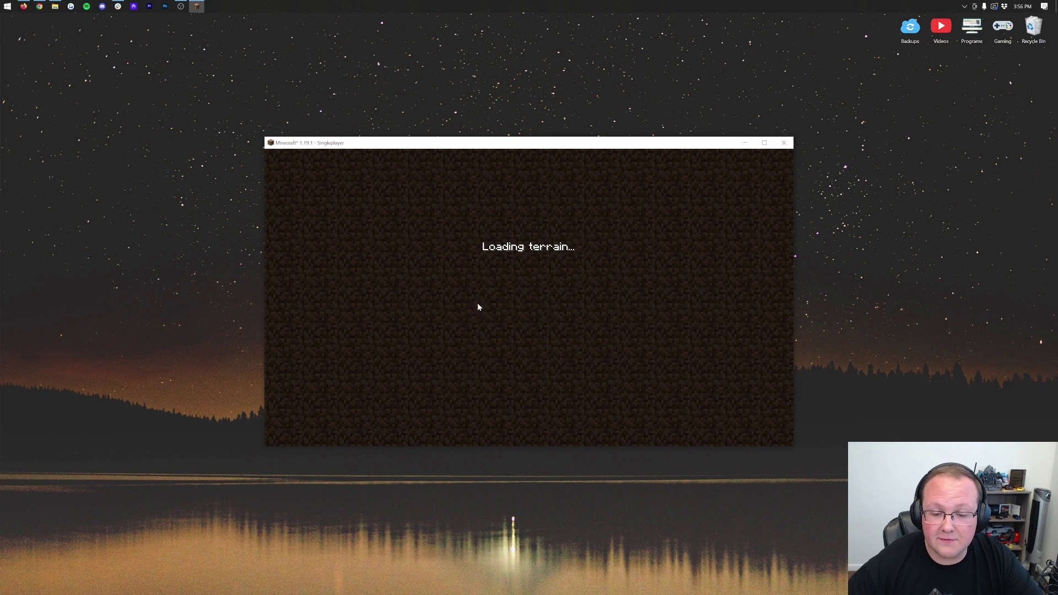
- Walk through the world and examine the furniture: sofas, desk and chair, dining set, kitchen and garden area
key("w")
key("w")
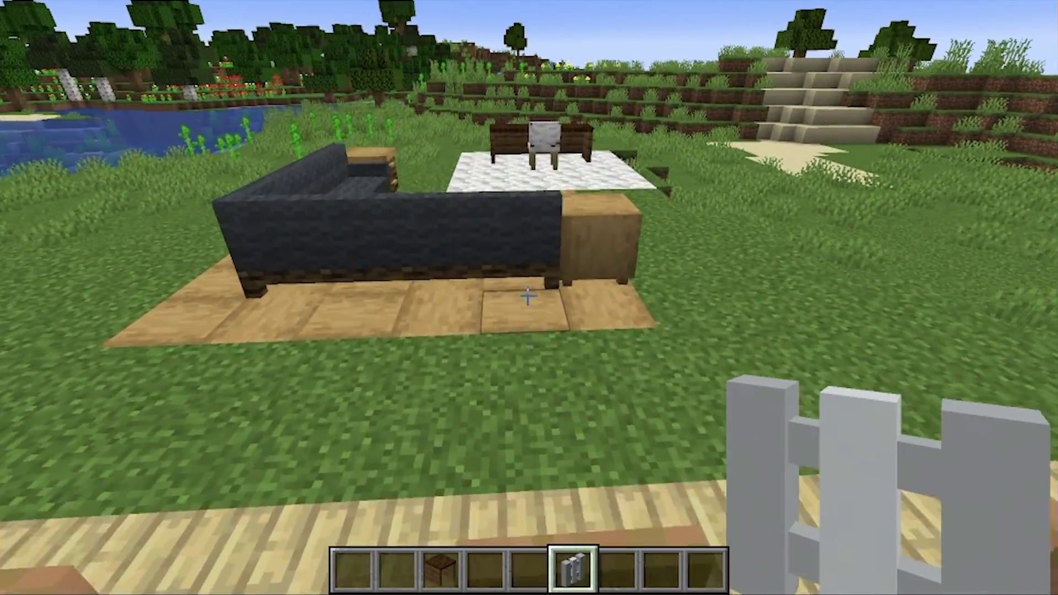
key("w")
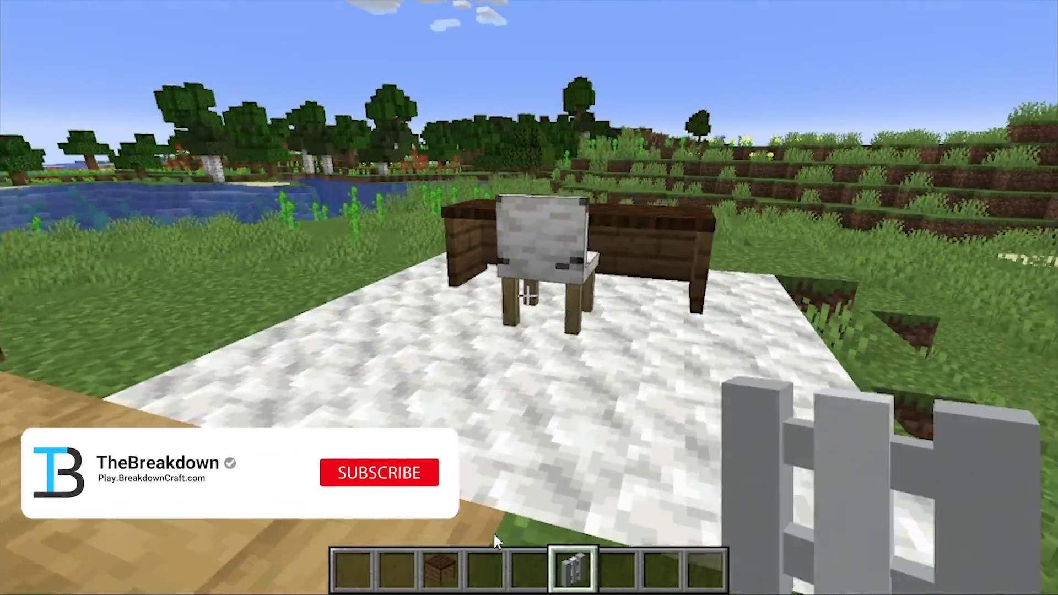
key("w")
key("w")
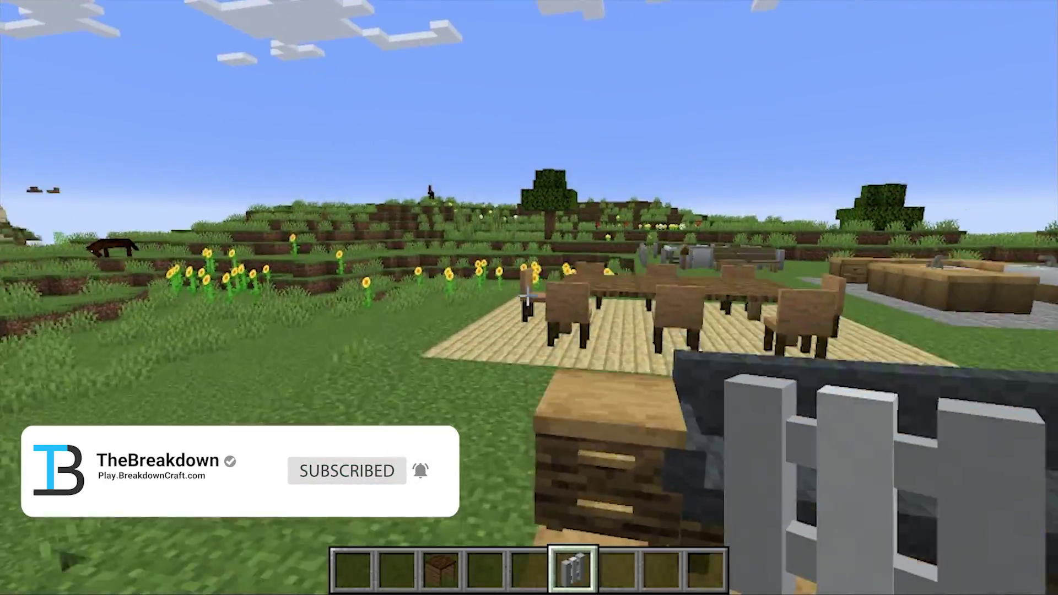
key("w")
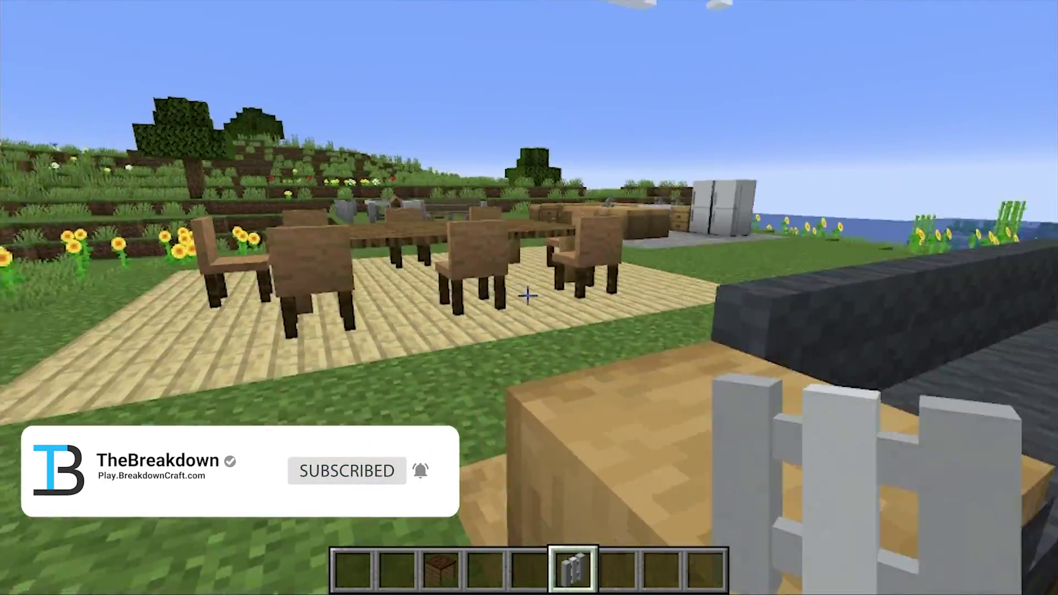
key("w")
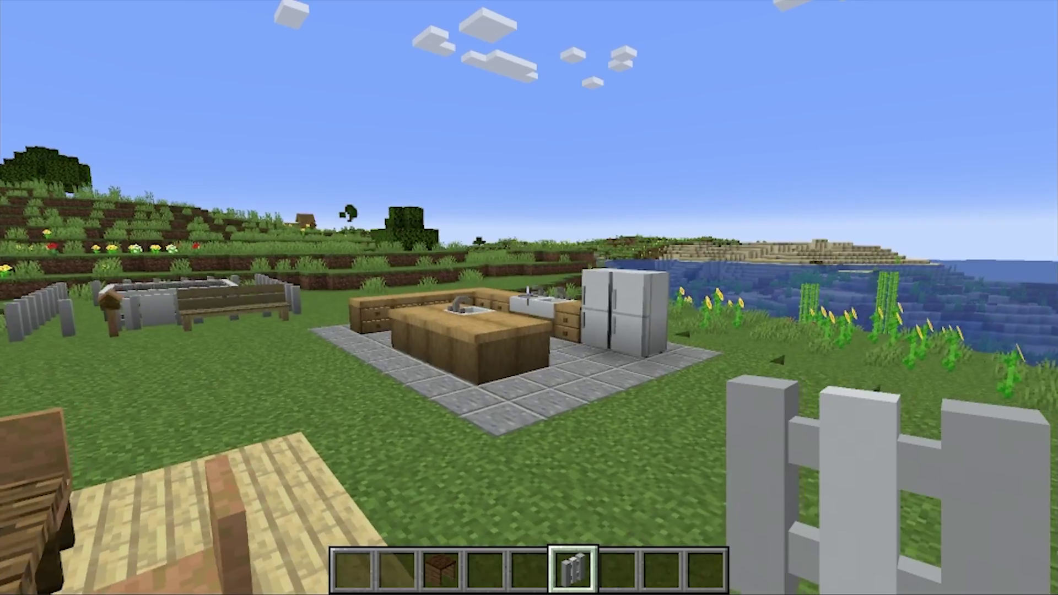
key("w")
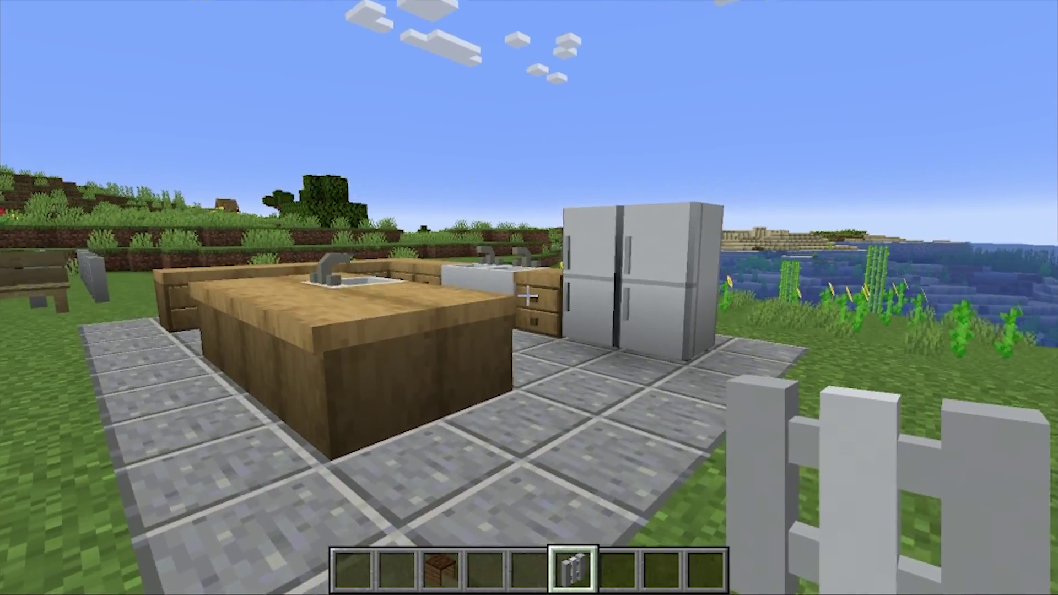
key("w")
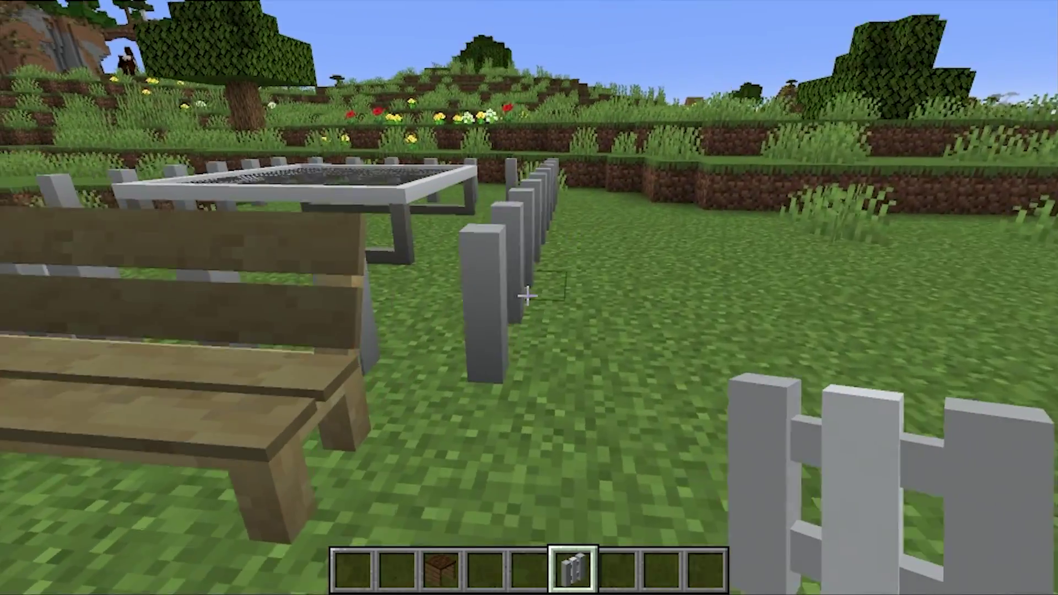
- Break and re-place fence pieces in the gray fence beside the wooden bench and trampoline
left_click(528, 295)
key("w")
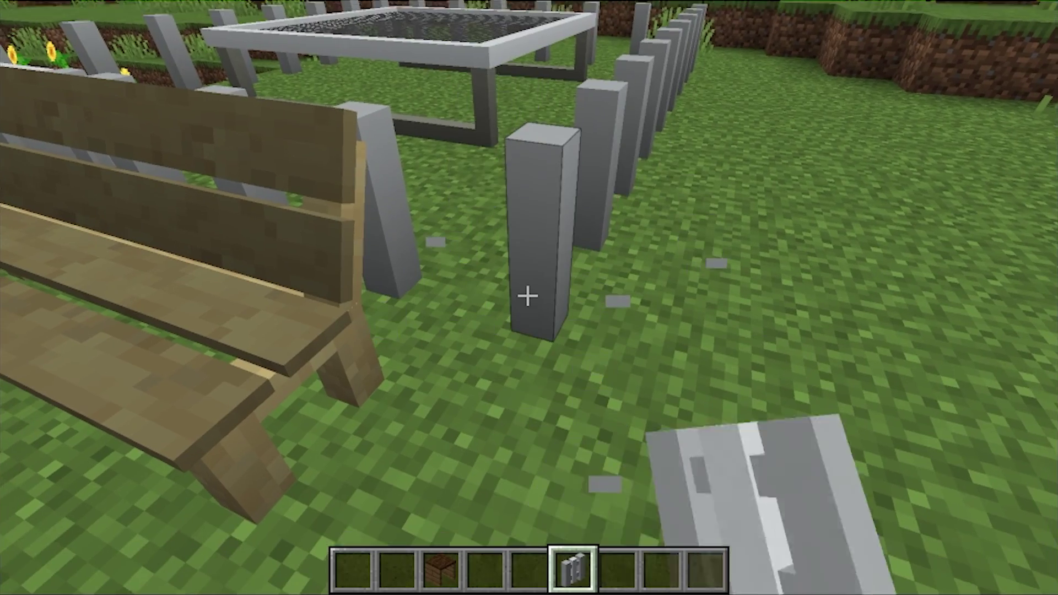
left_click(527, 295)
left_click(528, 295)
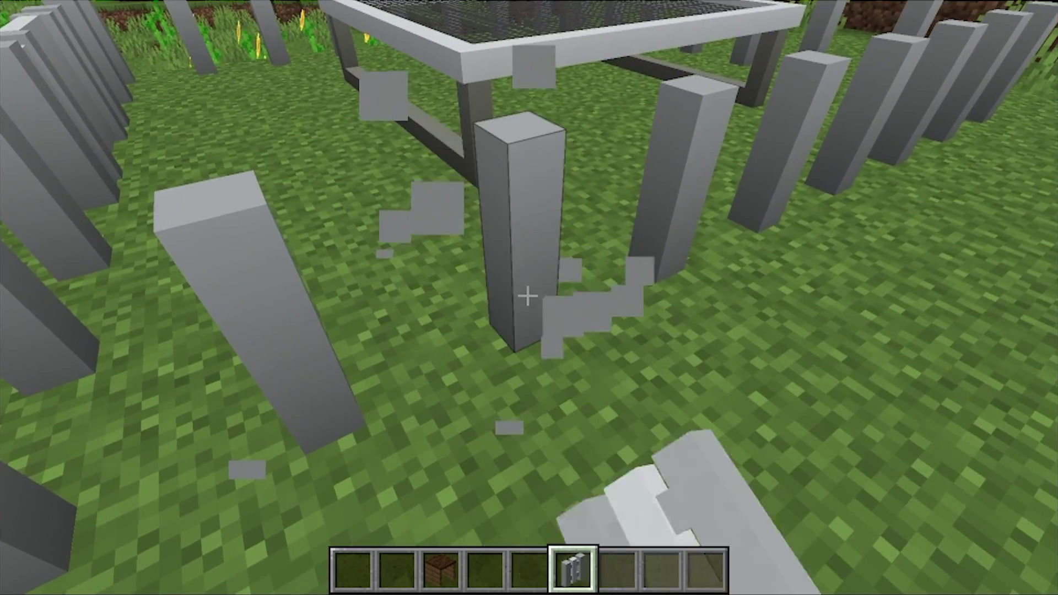
left_click(528, 295)
left_click(527, 295)
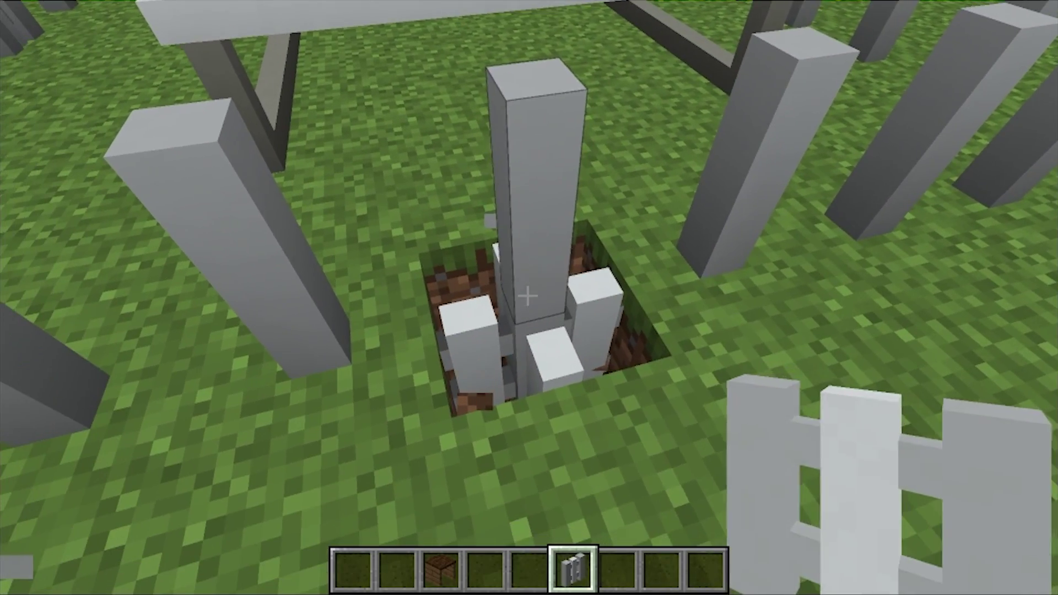
left_click(528, 295)
left_click(528, 296)
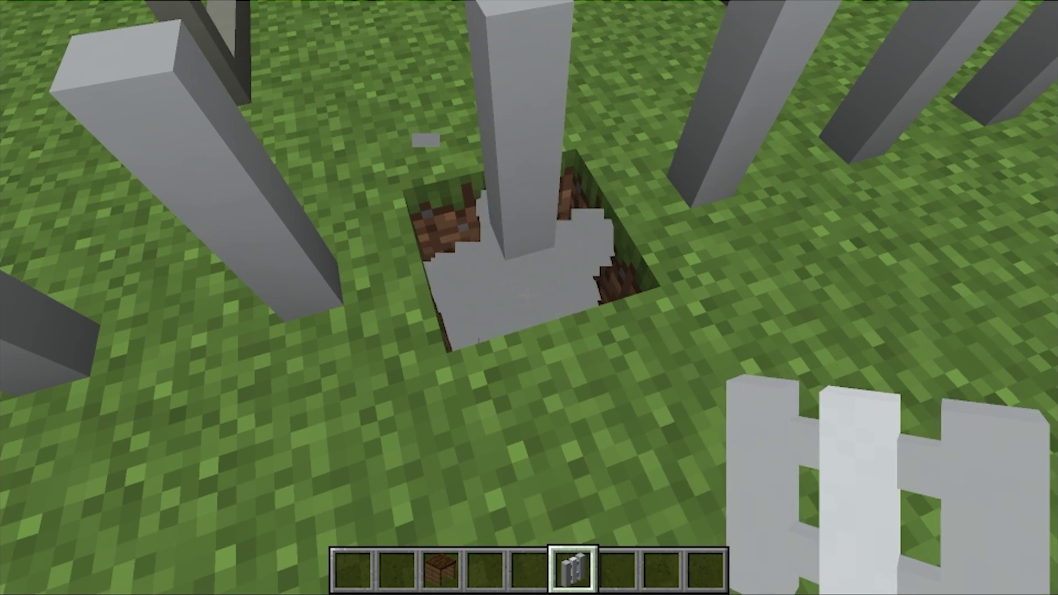
left_click(528, 296)
- Try out the trampoline and sit on the wooden park bench
scroll(528, 296, "up", 1)
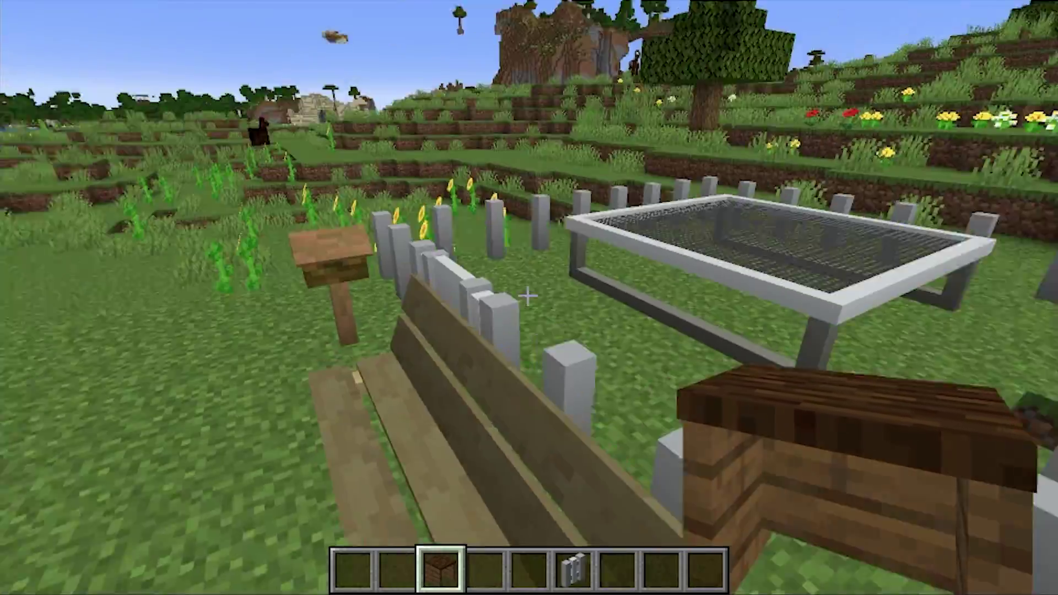
key("space")
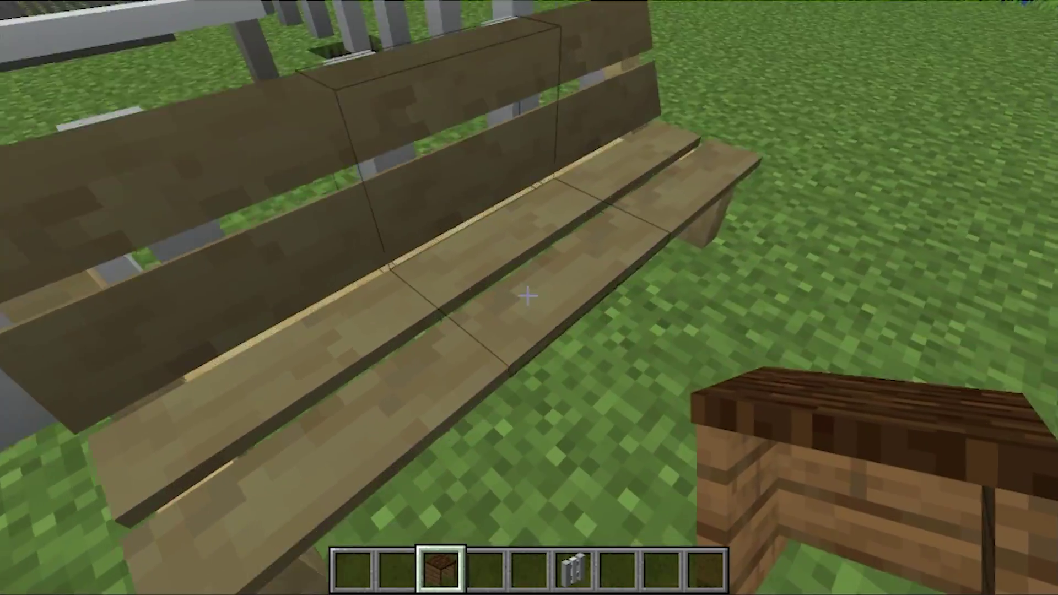
right_click(527, 296)
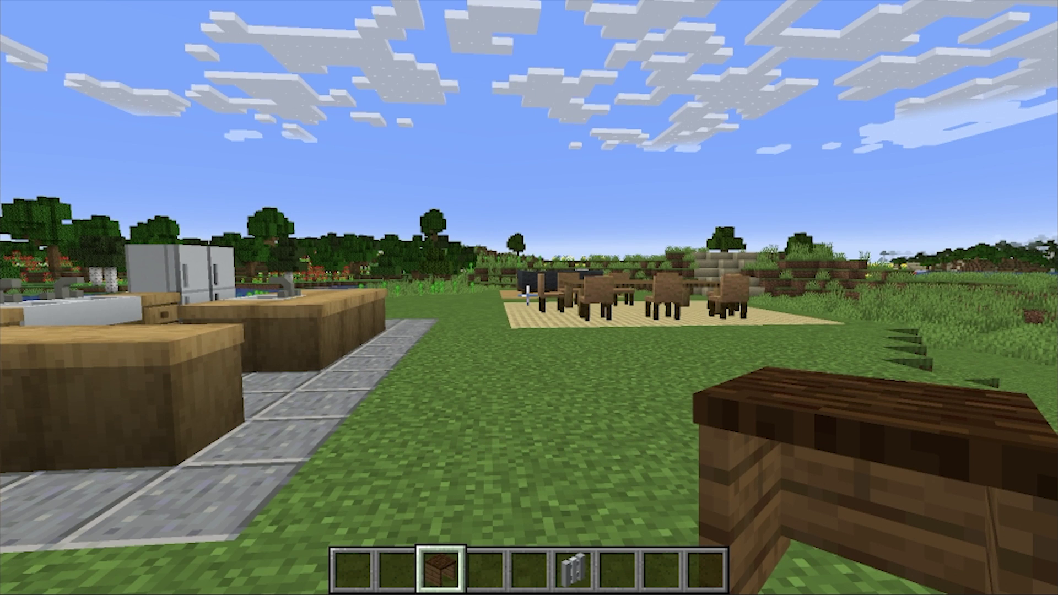
- Add the Birch Table from the MrCrayfish's Furniture Mod creative items to the eighth hotbar slot
key("e")
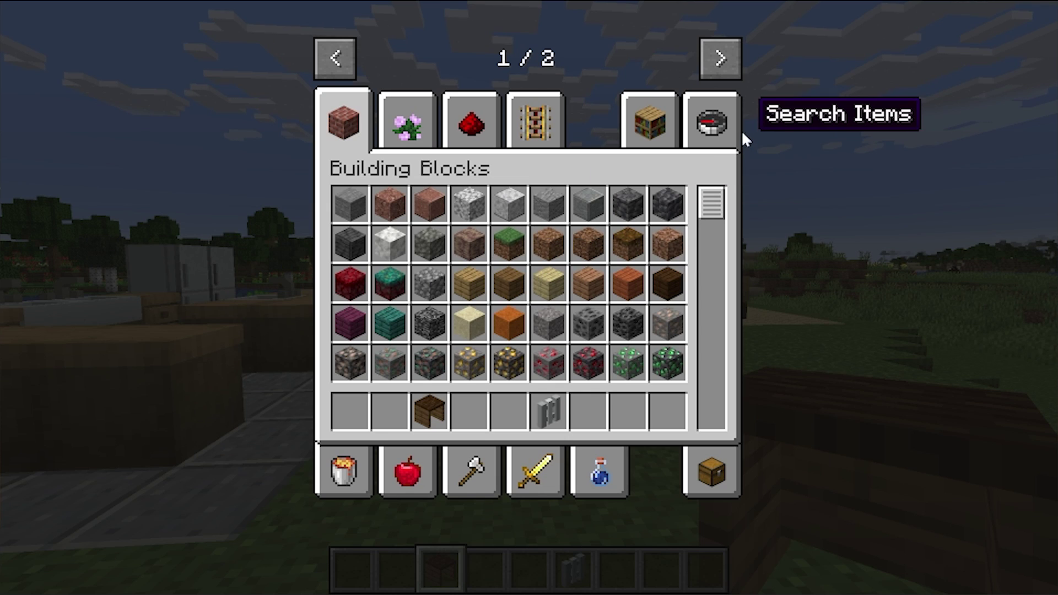
left_click(720, 59)
left_click(365, 126)
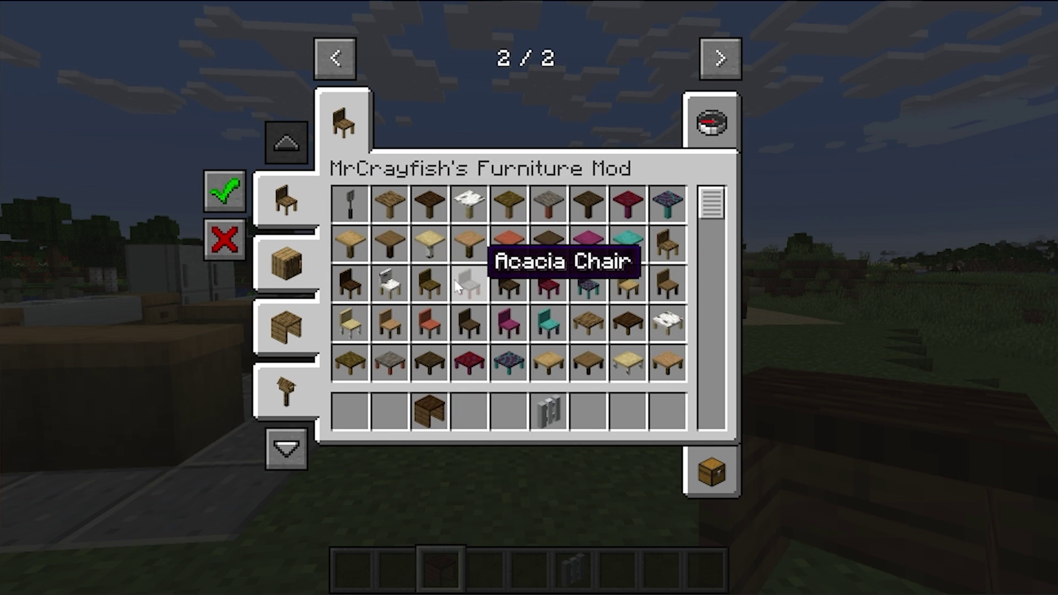
left_click(621, 405)
key("e")
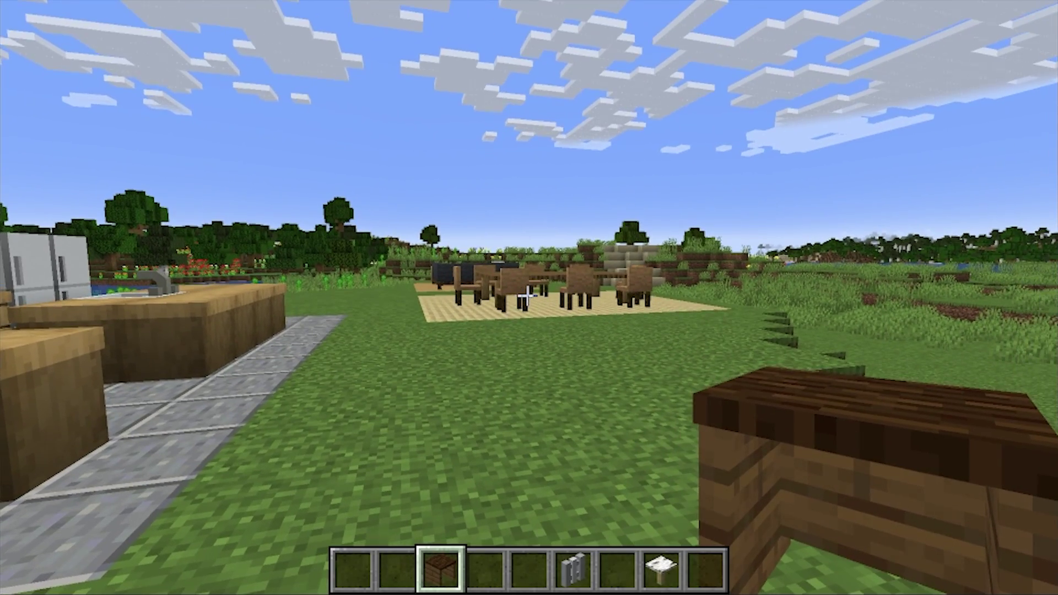
- Place several adjoining birch tables on the grass near the kitchen, and break them again
key("8")
right_click(528, 296)
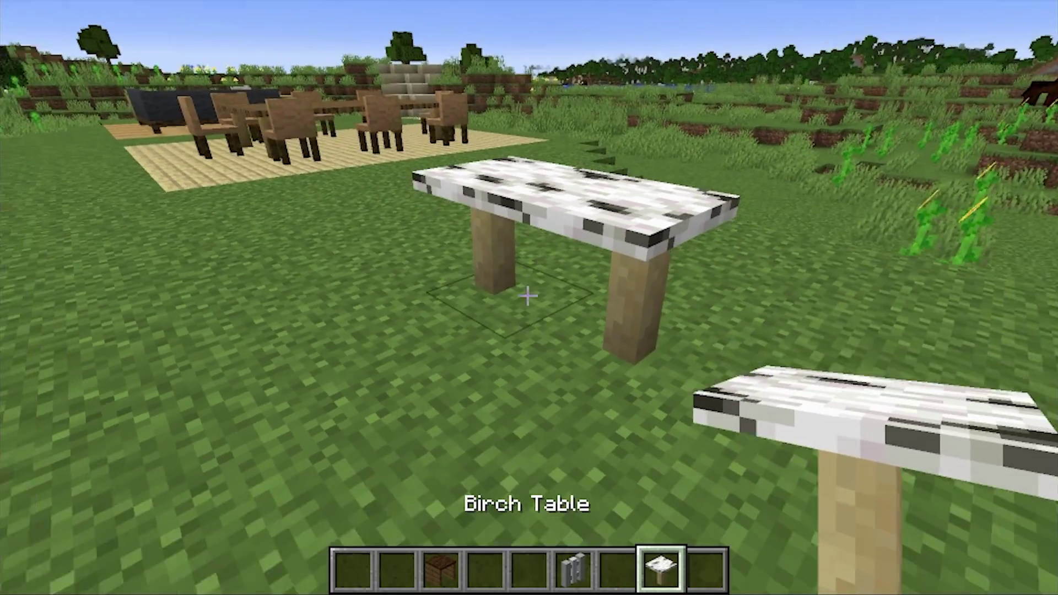
right_click(529, 296)
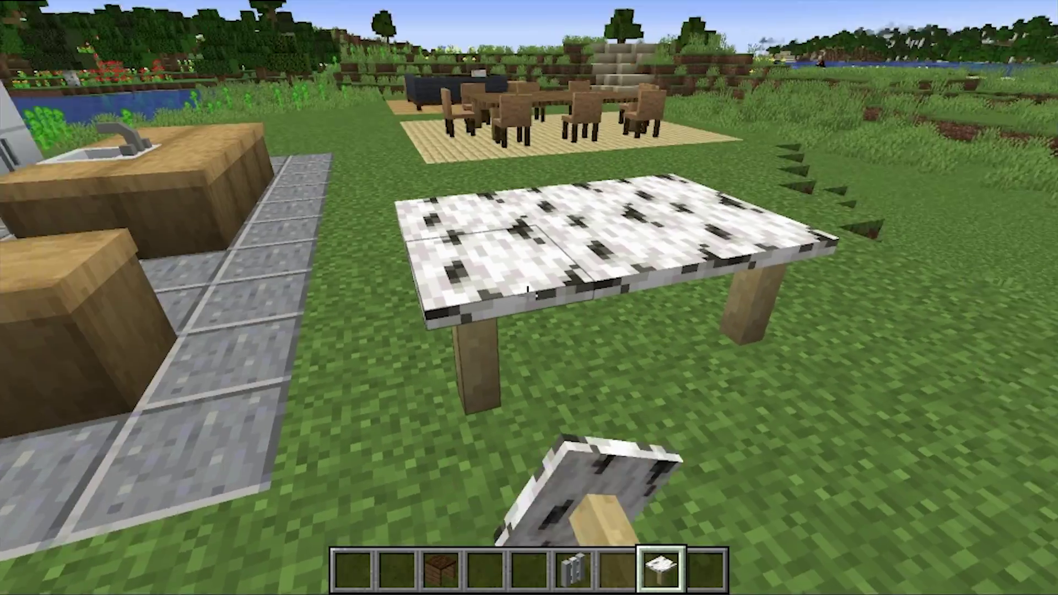
left_click(529, 296)
left_click(529, 296)
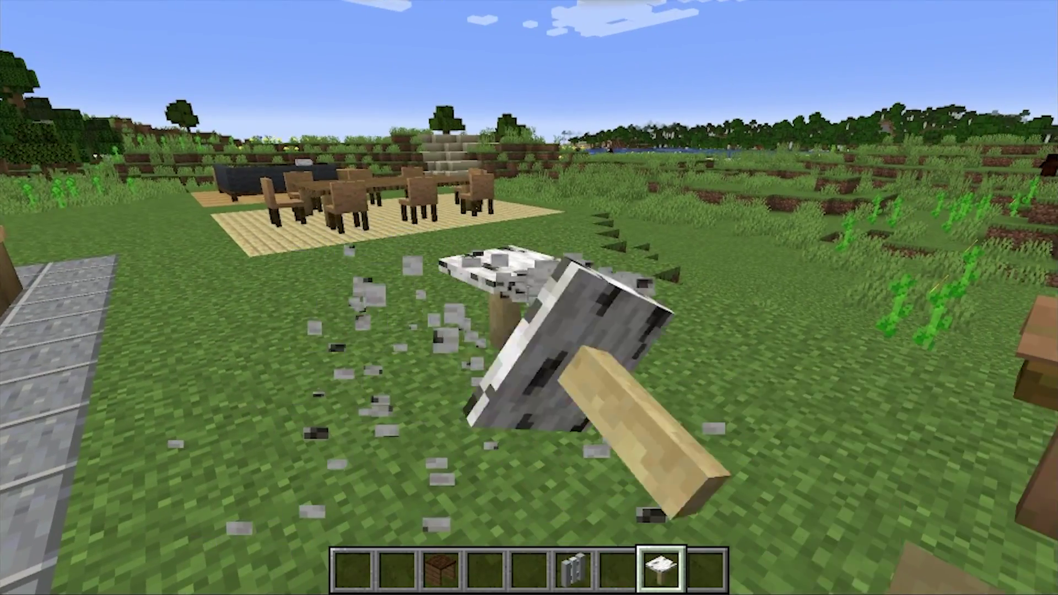
- Add the Gray Sofa from the furniture mod's creative items to the fifth hotbar slot
key("e")
scroll(574, 333, "down", 3)
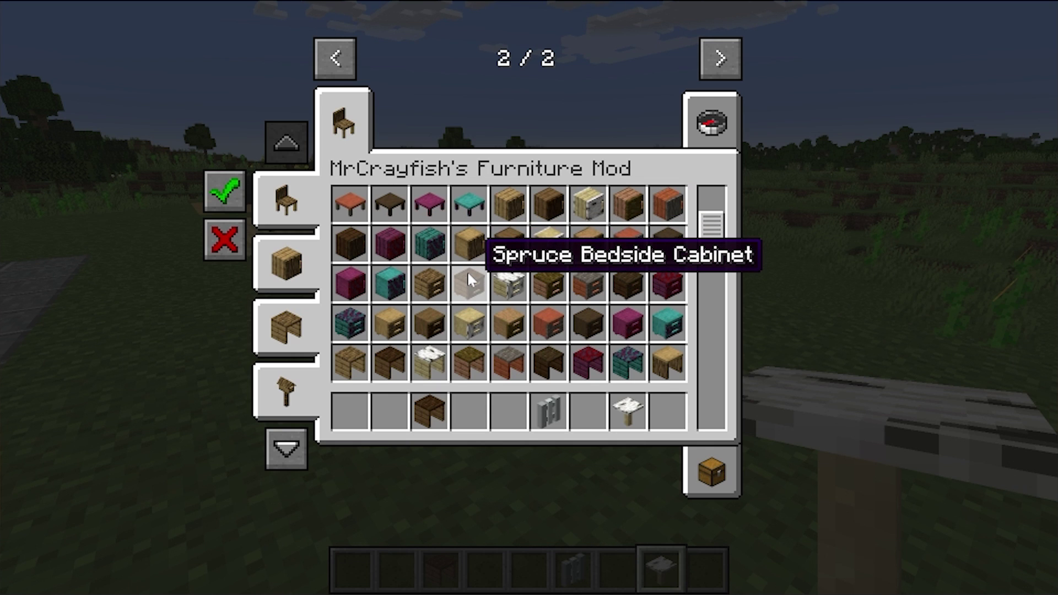
scroll(467, 273, "down", 2)
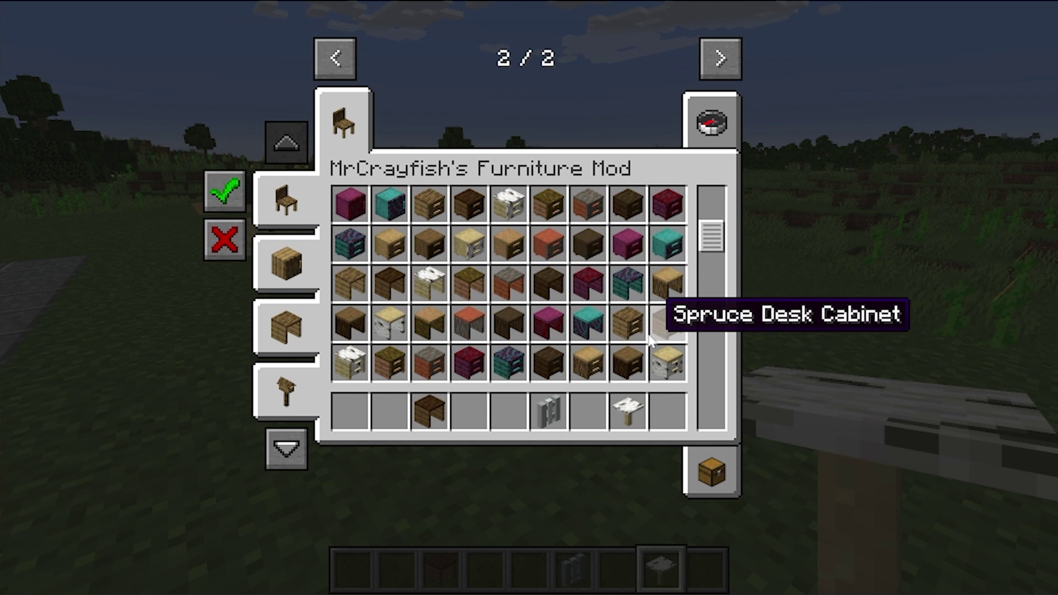
scroll(595, 335, "down", 1)
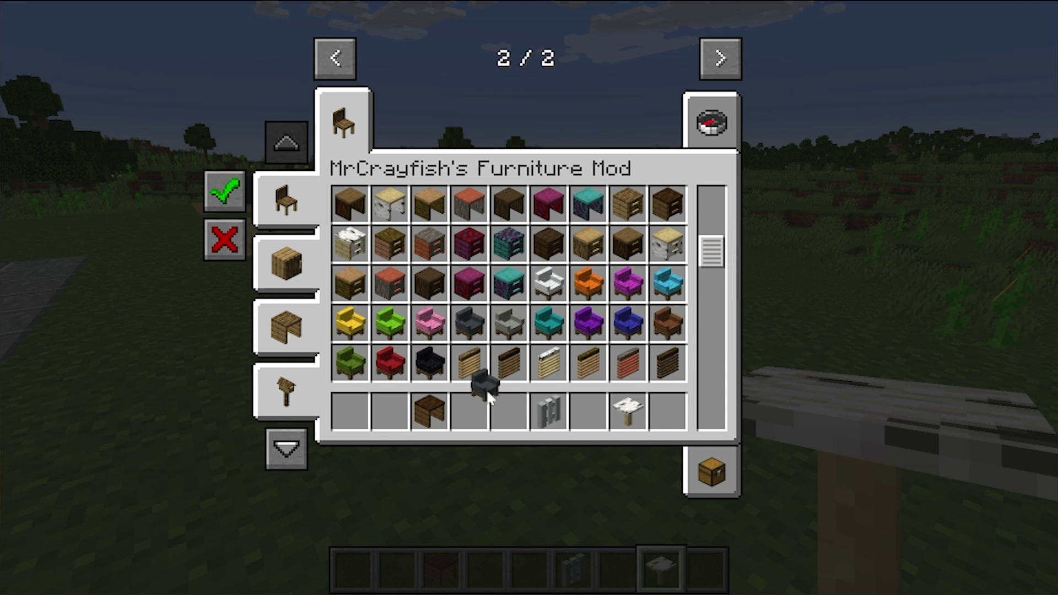
key("Escape")
- Place gray sofas as an L-shaped corner couch on the grass near the kitchen, and break them again
scroll(529, 298, "up", 4)
scroll(529, 298, "down", 1)
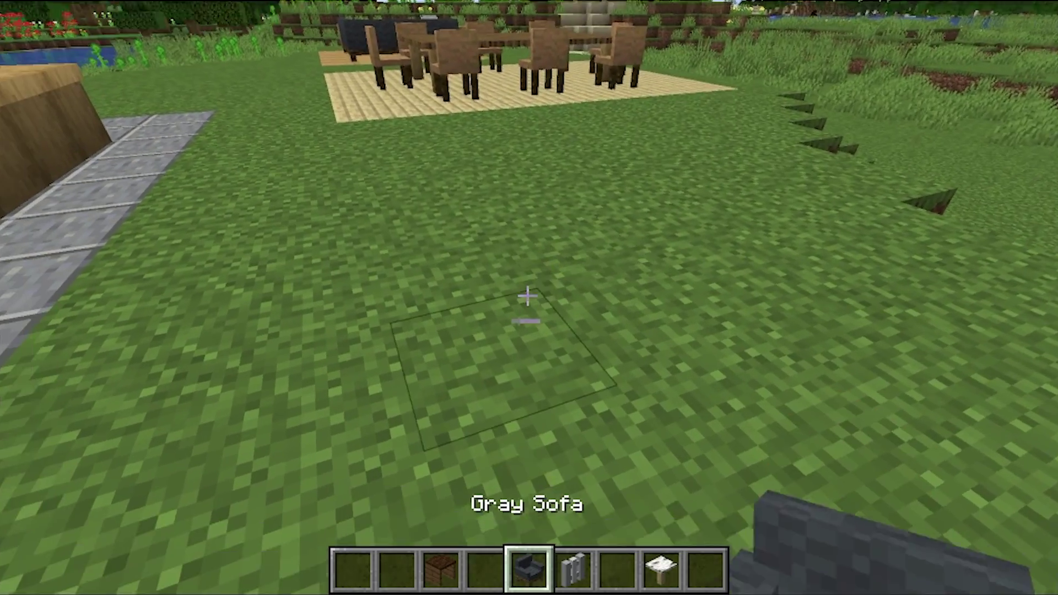
right_click(528, 296)
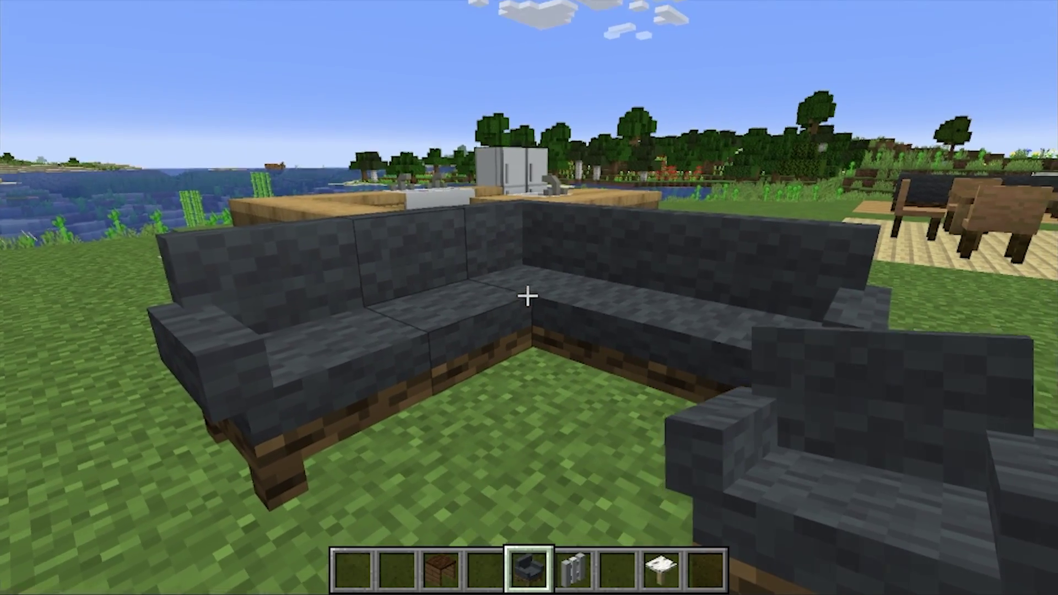
left_click(528, 296)
left_click(527, 296)
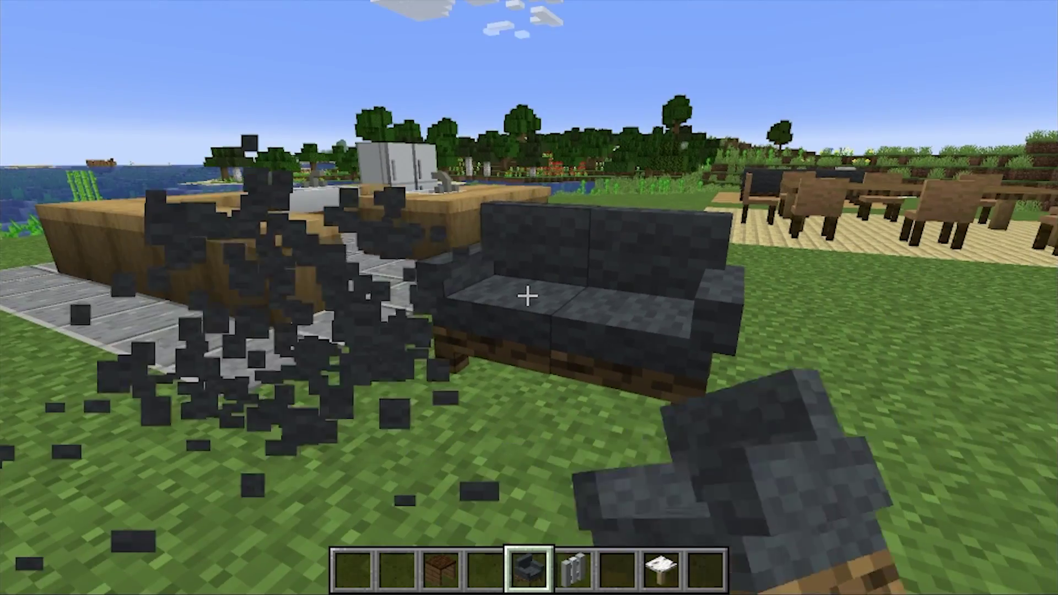
left_click(527, 296)
- Add the Stripped Birch Upgraded Fence from the furniture mod's creative items to the fourth hotbar slot
key("e")
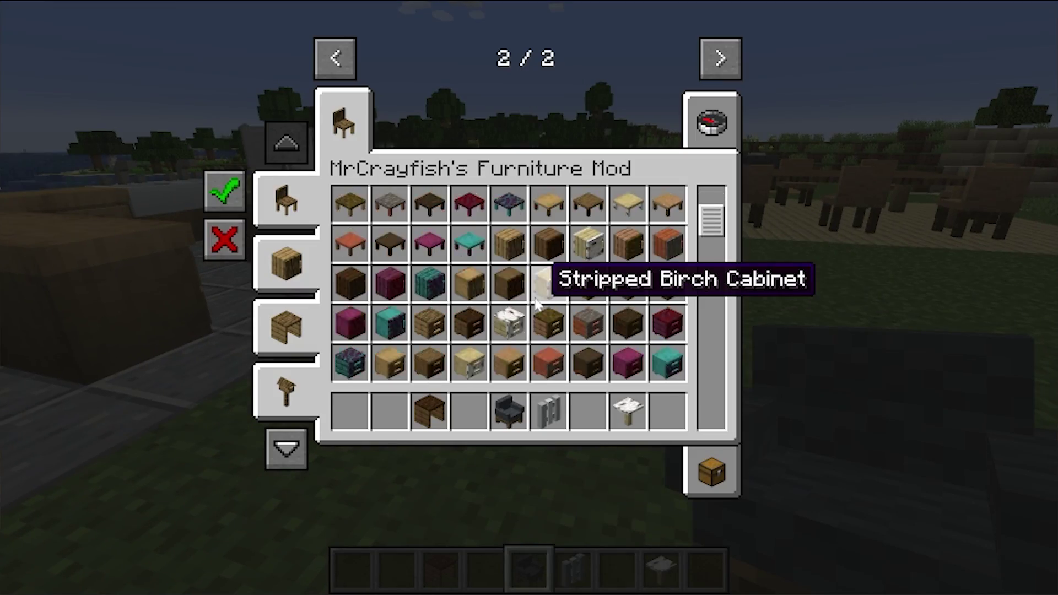
scroll(538, 303, "down", 3)
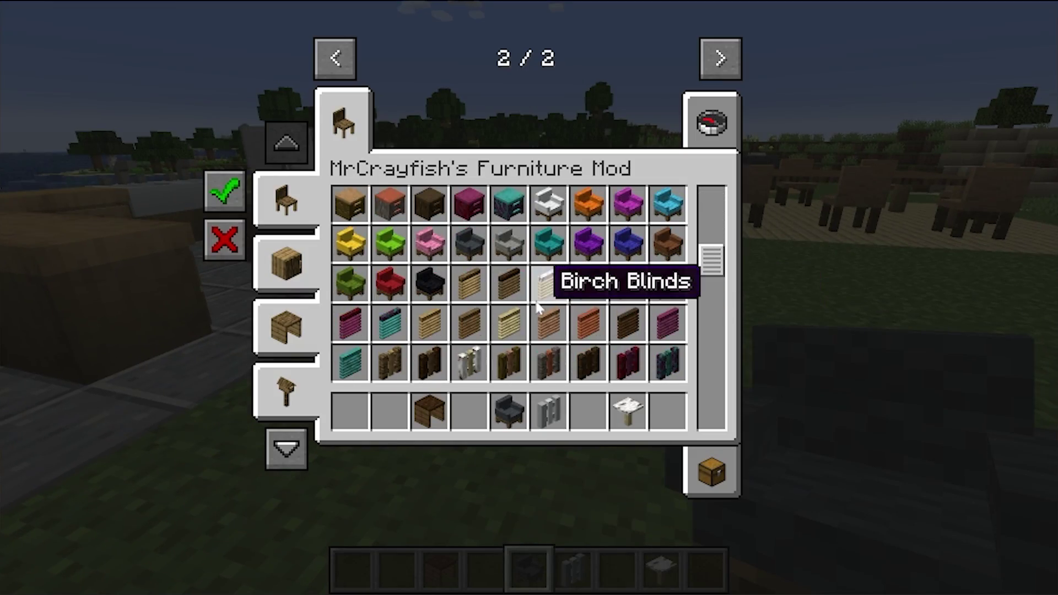
scroll(557, 312, "down", 2)
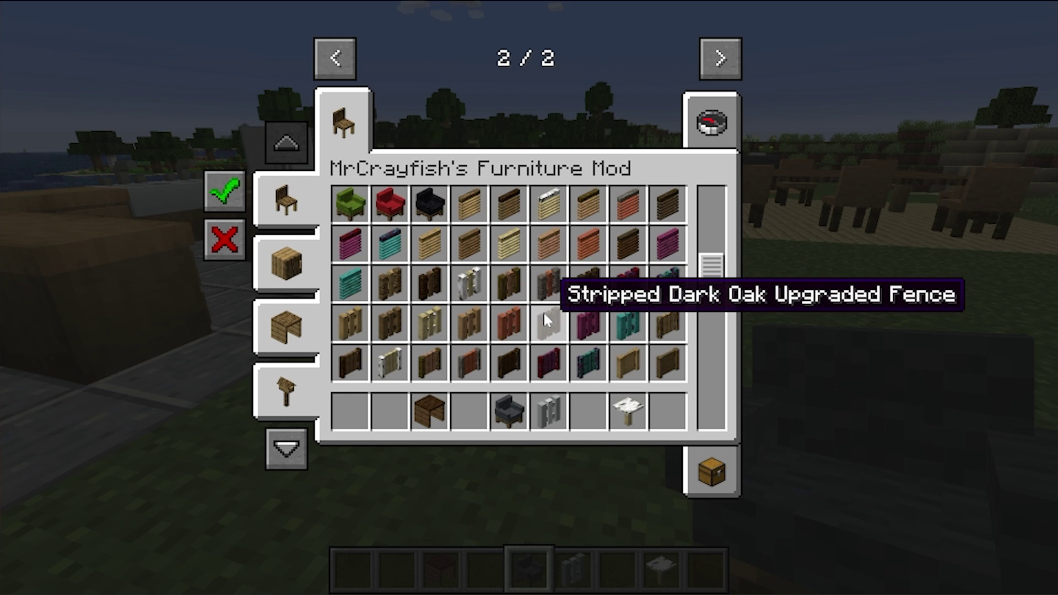
scroll(496, 308, "down", 2)
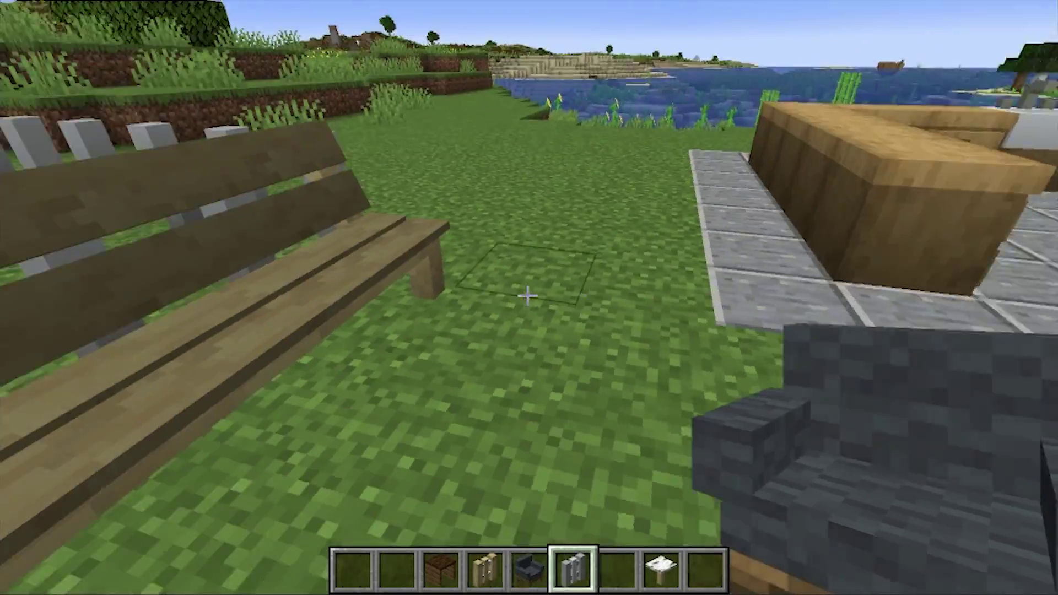
- Place a short run of stripped birch upgraded fence at the end of the bench, and break it again
scroll(528, 296, "up", 1)
right_click(524, 295)
right_click(528, 296)
right_click(527, 297)
right_click(528, 297)
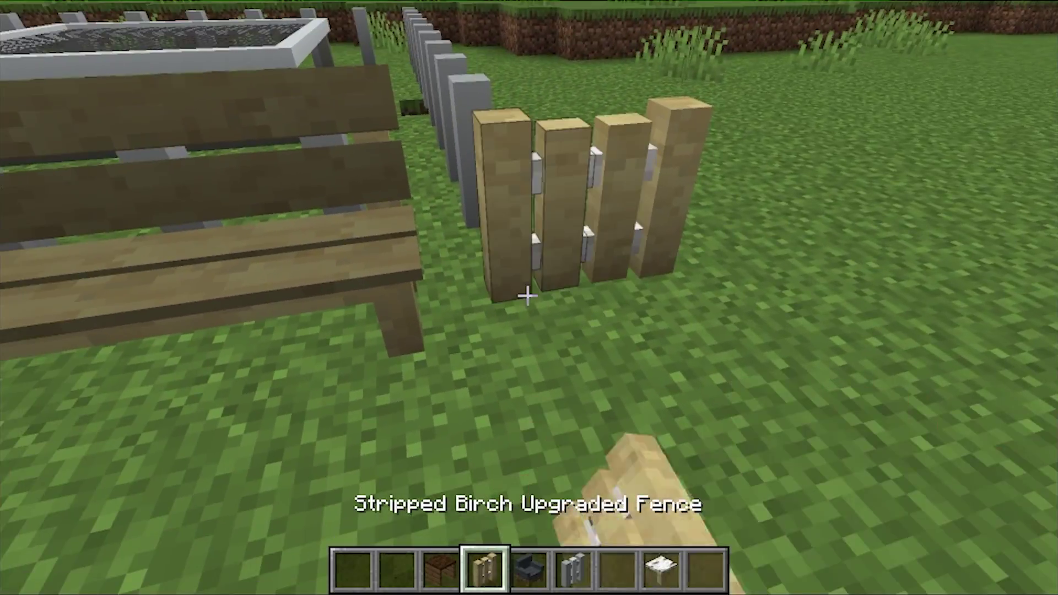
left_click(527, 296)
left_click(528, 297)
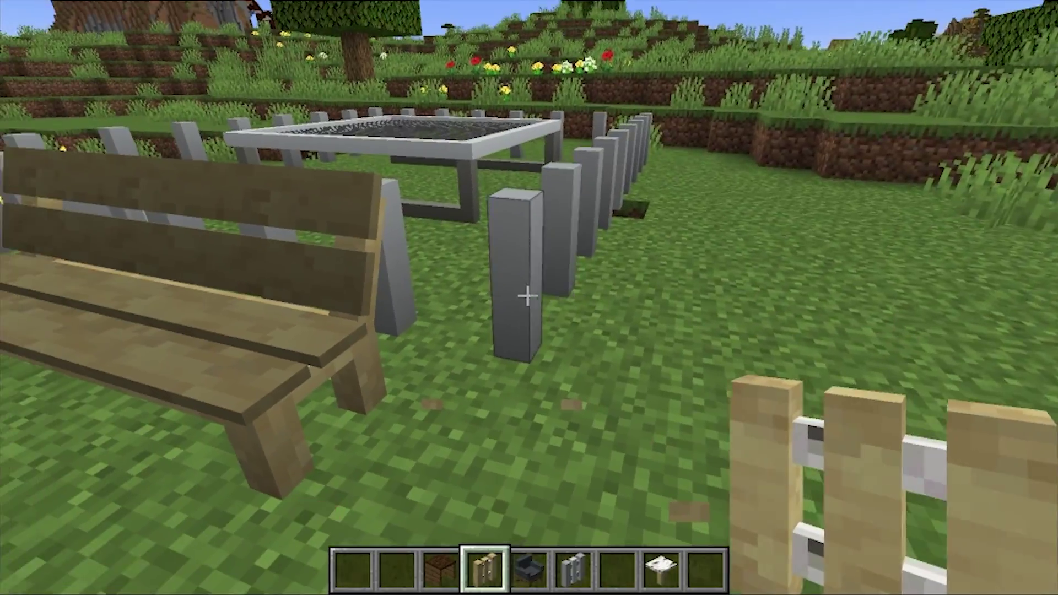
- Place a row of stripped birch upgraded fence on the grass beside the wooden bench and gray posts
right_click(528, 296)
right_click(527, 296)
right_click(527, 296)
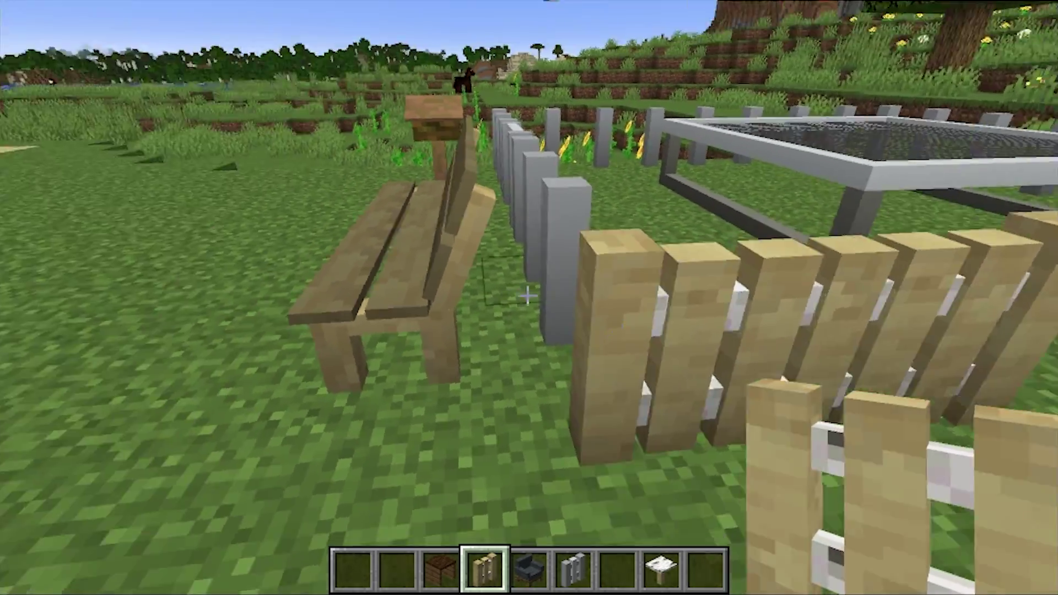
- Look through the rest of MrCrayfish's Furniture Mod creative items, from the upgraded fences to the end of the list, and return to the world
key("e")
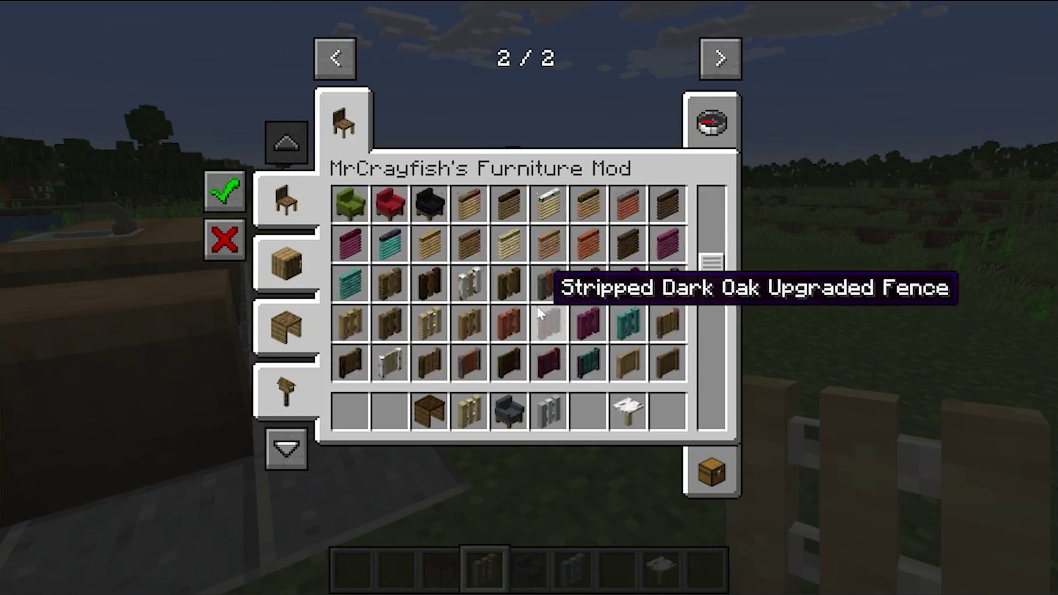
scroll(539, 313, "down", 5)
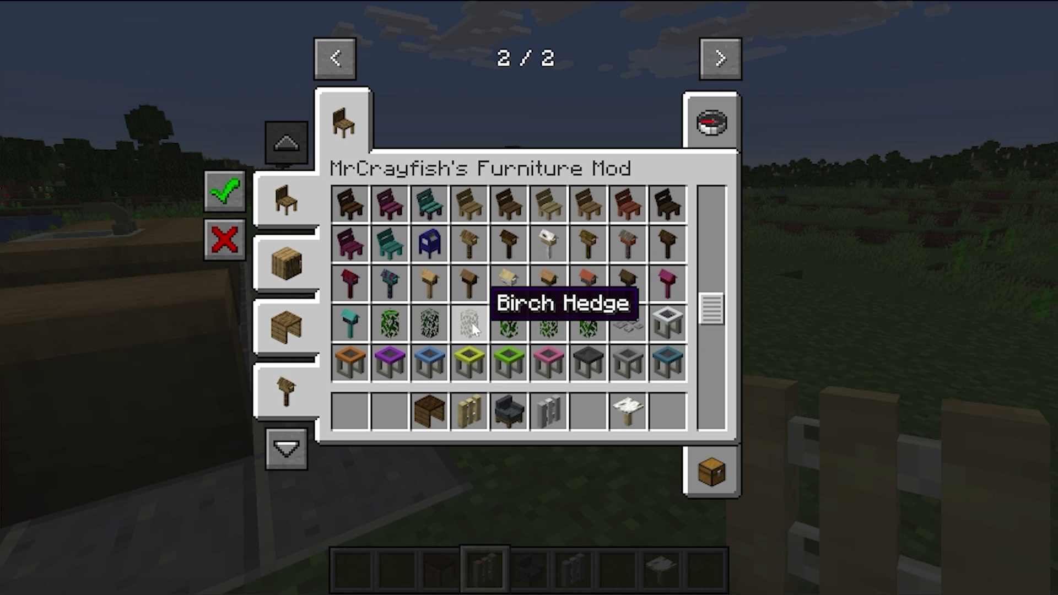
scroll(461, 276, "up", 2)
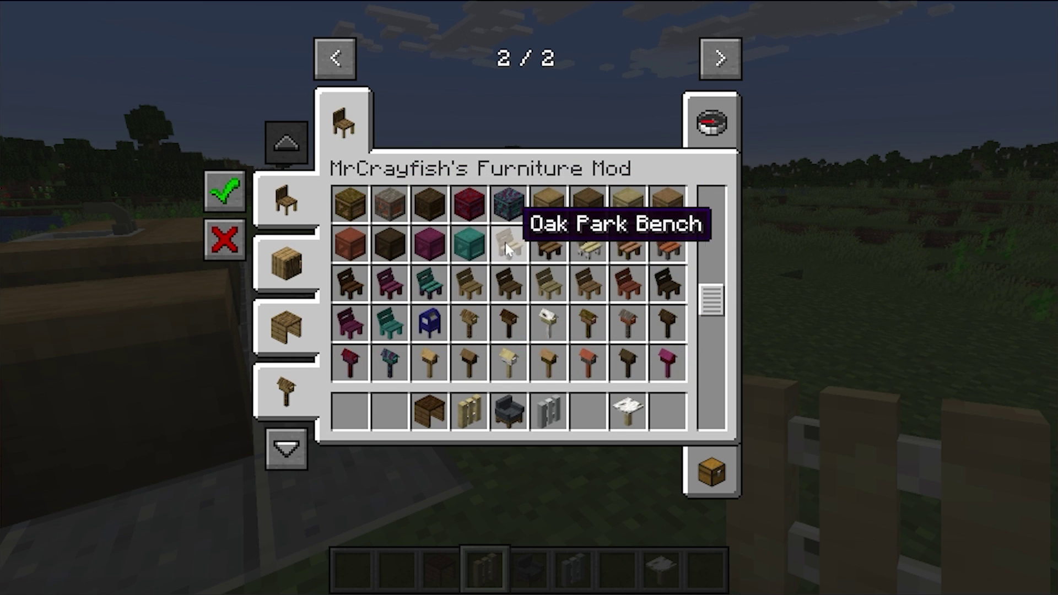
scroll(418, 207, "down", 5)
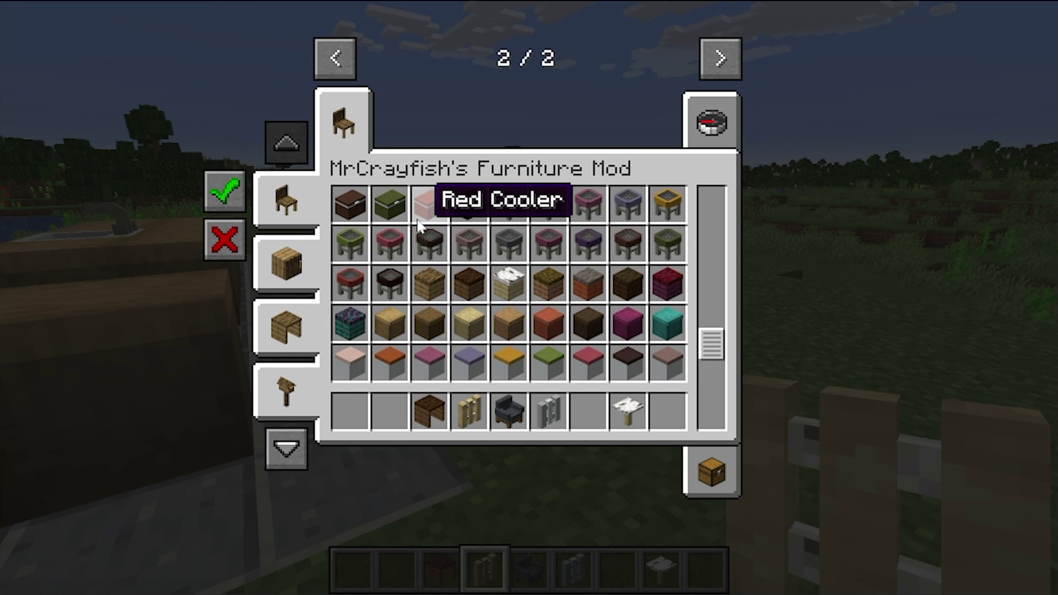
scroll(486, 264, "down", 3)
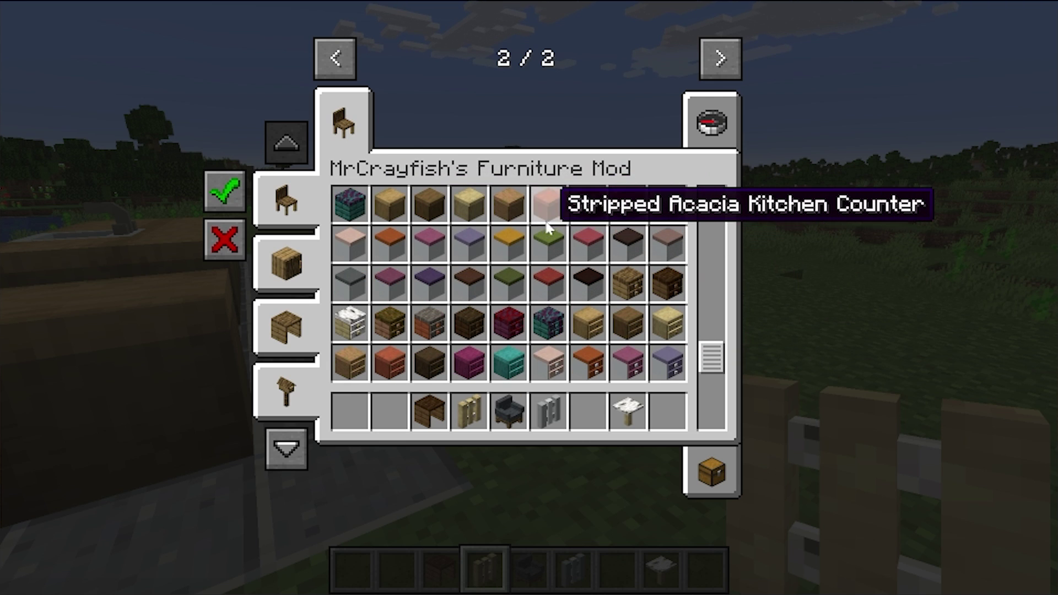
scroll(474, 255, "down", 8)
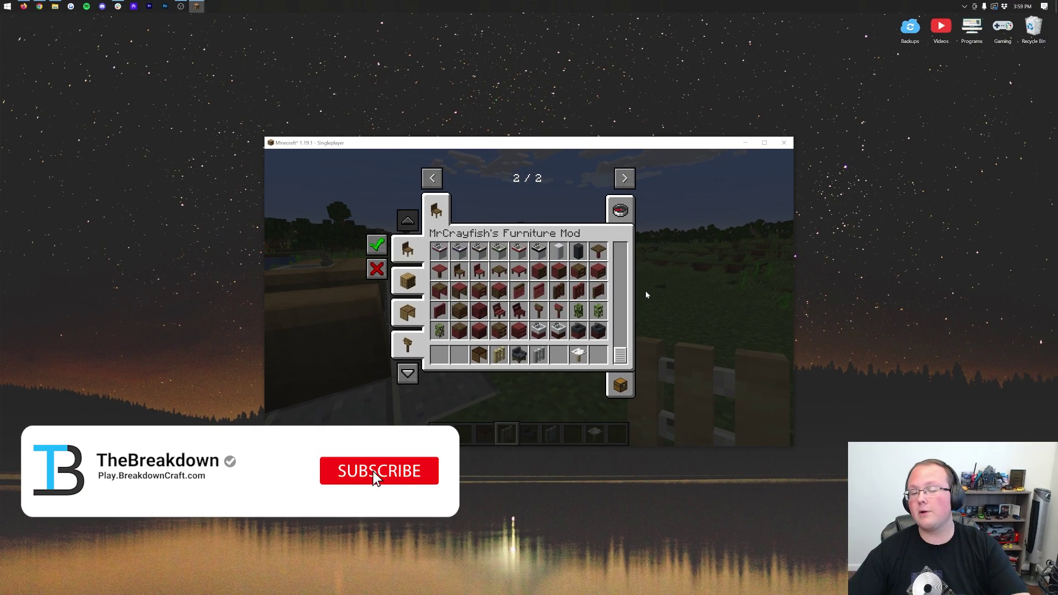
key("e")
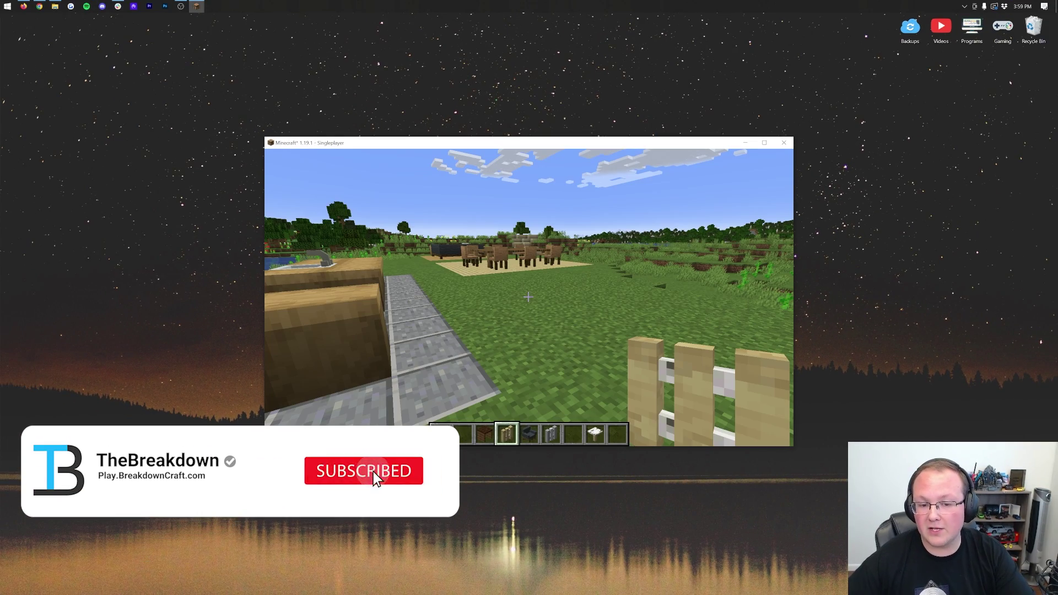